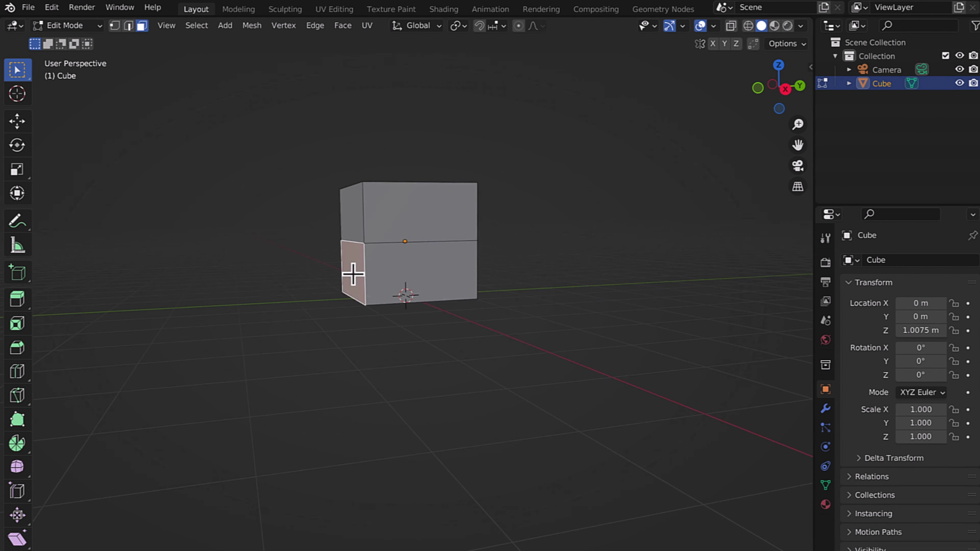
Extrude the cube's side face along its normal and delete one half's edges.
middle_drag(352, 274, 463, 285)
right_click(463, 286)
click(467, 313)
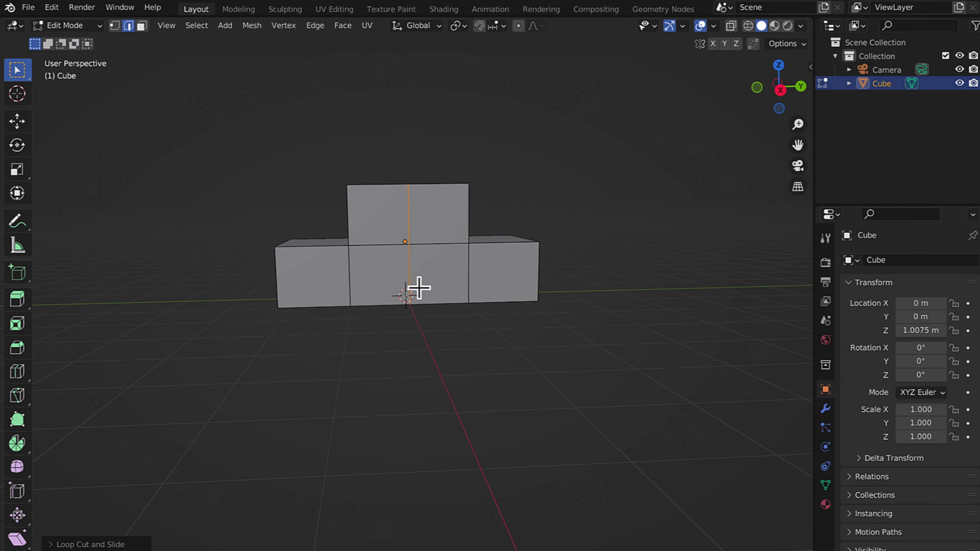
key(x)
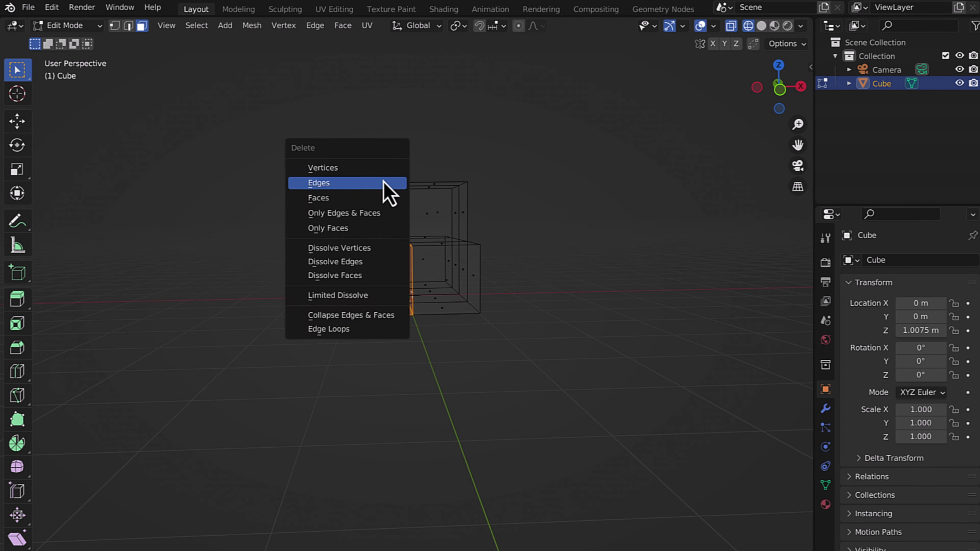
click(389, 190)
Add a Mirror modifier to the cube on the X axis.
click(825, 408)
click(907, 256)
click(860, 309)
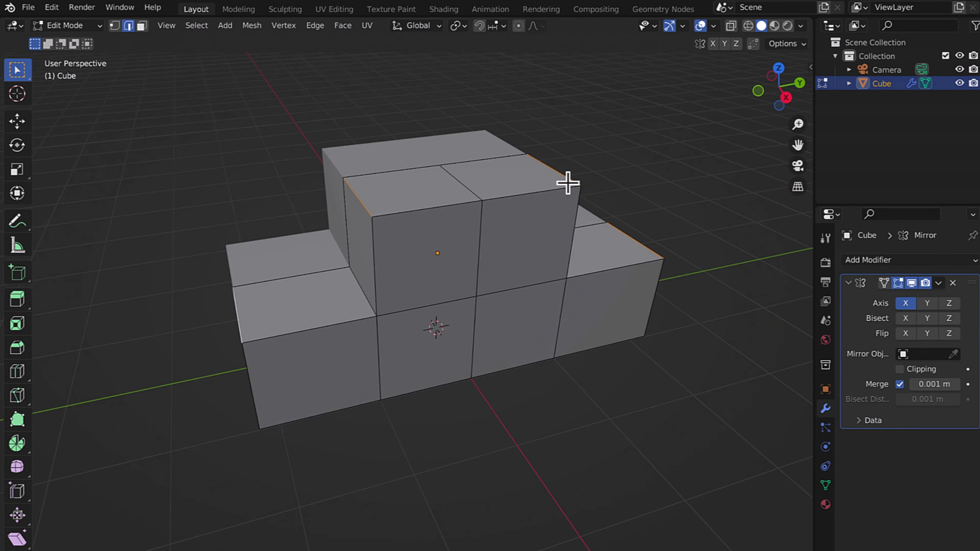
Narrow the top face along Y, then inset the window face and shift it along Y.
key(s)
click(501, 177)
middle_drag(501, 177, 497, 194)
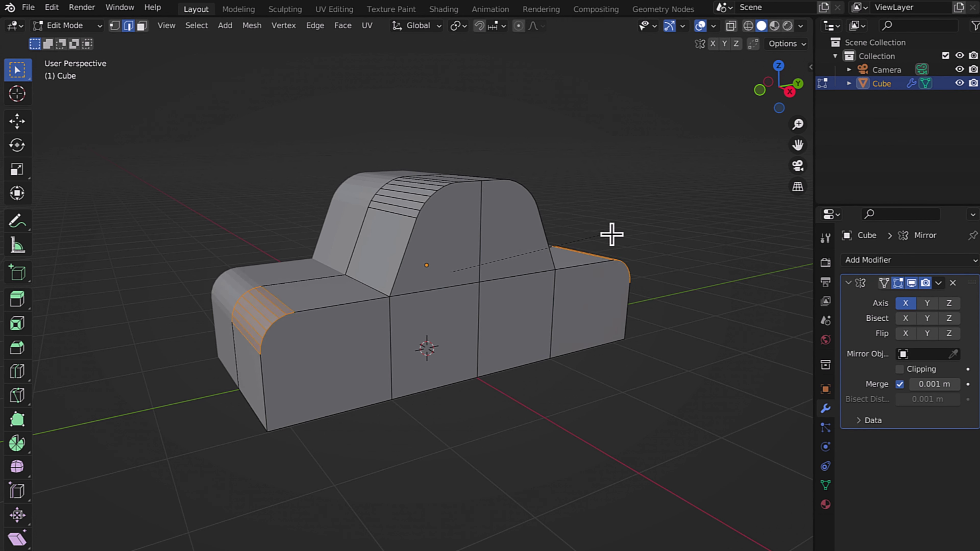
key(3)
middle_drag(642, 217, 420, 253)
click(515, 285)
key(g)
key(y)
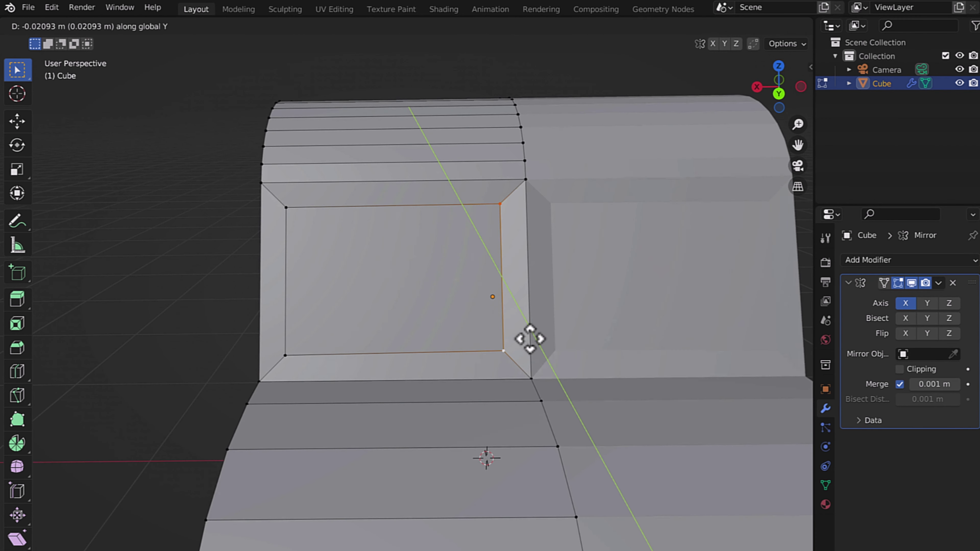
click(528, 338)
Dissolve the stray vertices and push the inner window face inward with Alt+S.
right_click(518, 168)
click(495, 372)
right_click(523, 299)
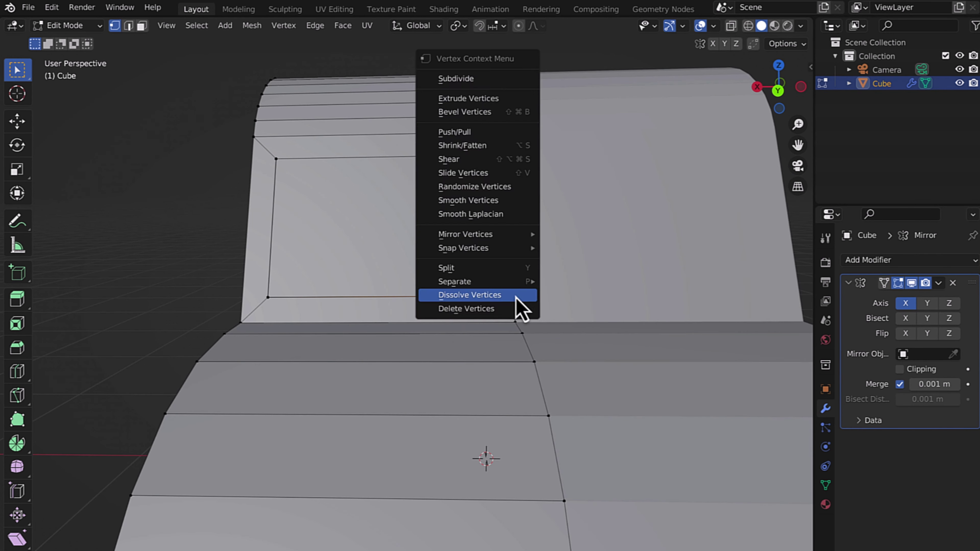
middle_drag(523, 307, 358, 288)
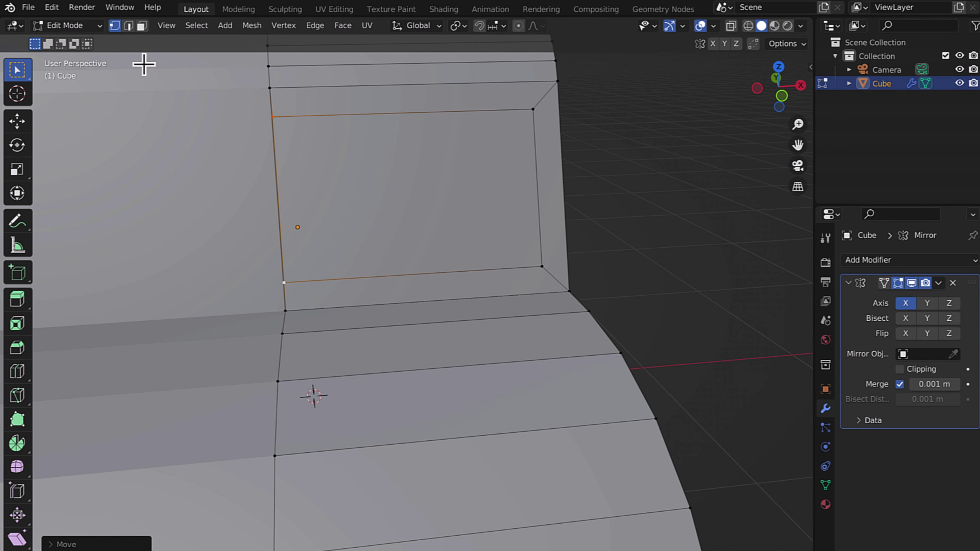
click(383, 295)
mouse_move(144, 64)
middle_down()
mouse_move(383, 295)
mouse_move(604, 278)
mouse_move(312, 265)
middle_up()
key(alt+s)
click(385, 300)
Delete the edge between the windows together with its adjoining faces.
click(128, 25)
key(x)
click(254, 243)
click(590, 311)
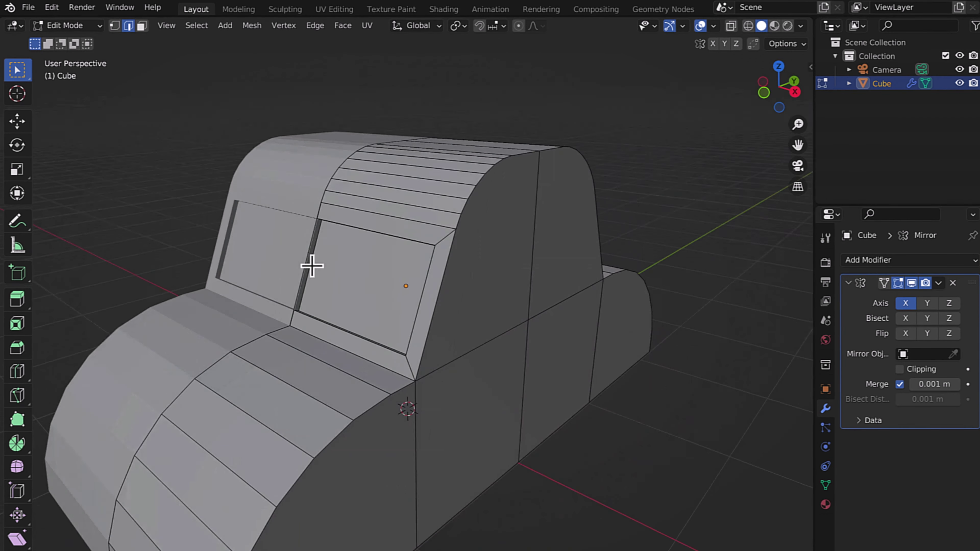
key(x)
click(317, 300)
mouse_move(317, 300)
middle_down()
mouse_move(499, 223)
mouse_move(358, 232)
mouse_move(381, 247)
mouse_move(466, 198)
mouse_move(560, 274)
mouse_move(548, 262)
mouse_move(464, 431)
mouse_move(419, 464)
middle_up()
Extrude the upper-left top face along its normals and add loop cuts across the hood.
key(3)
click(560, 273)
right_click(529, 276)
click(536, 277)
click(420, 461)
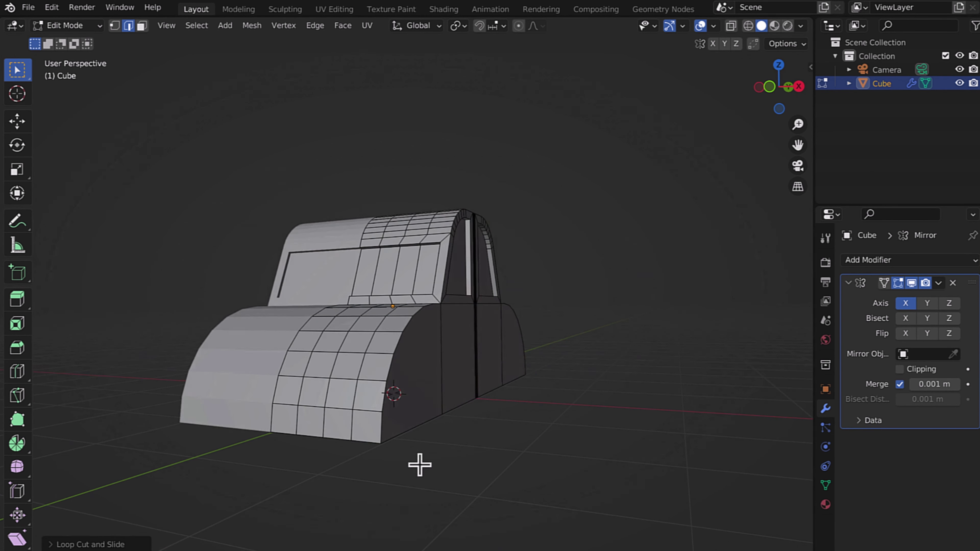
Extrude and inset the headlight faces, then push them inward to recess them.
mouse_move(389, 360)
middle_down()
mouse_move(467, 365)
mouse_move(449, 404)
mouse_move(564, 390)
middle_up()
key(alt+e)
click(564, 371)
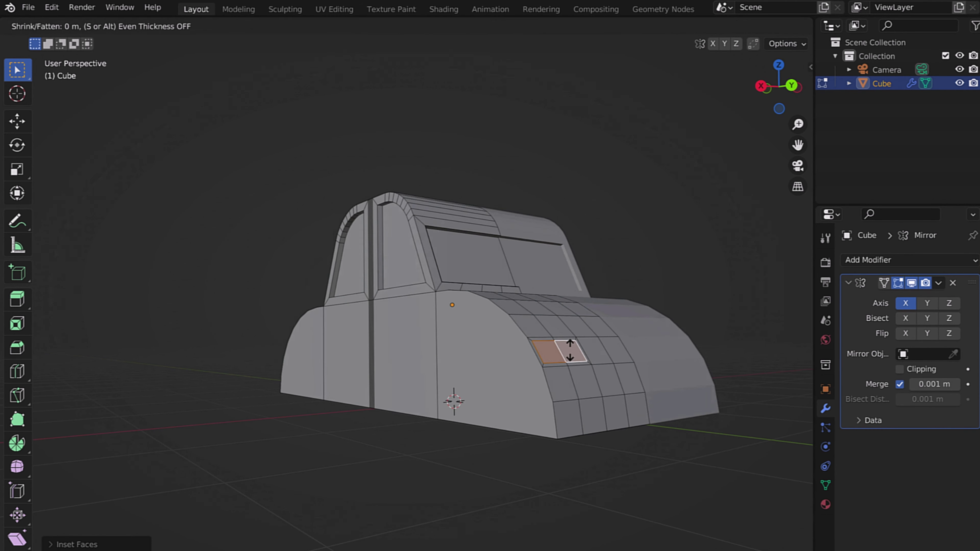
click(414, 364)
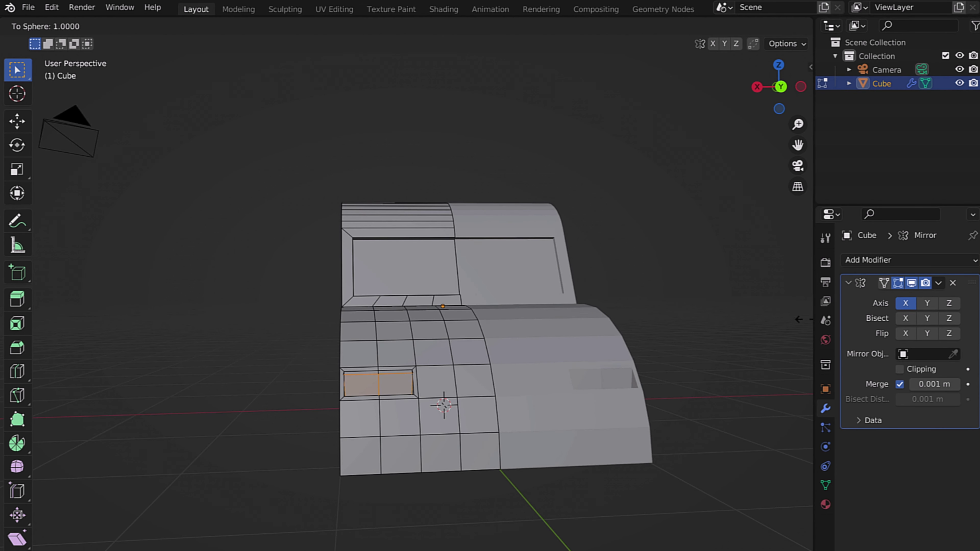
click(328, 388)
middle_drag(327, 387, 299, 387)
Add a cylinder, turn it onto its side and place it at the car's front along Y.
key(Tab)
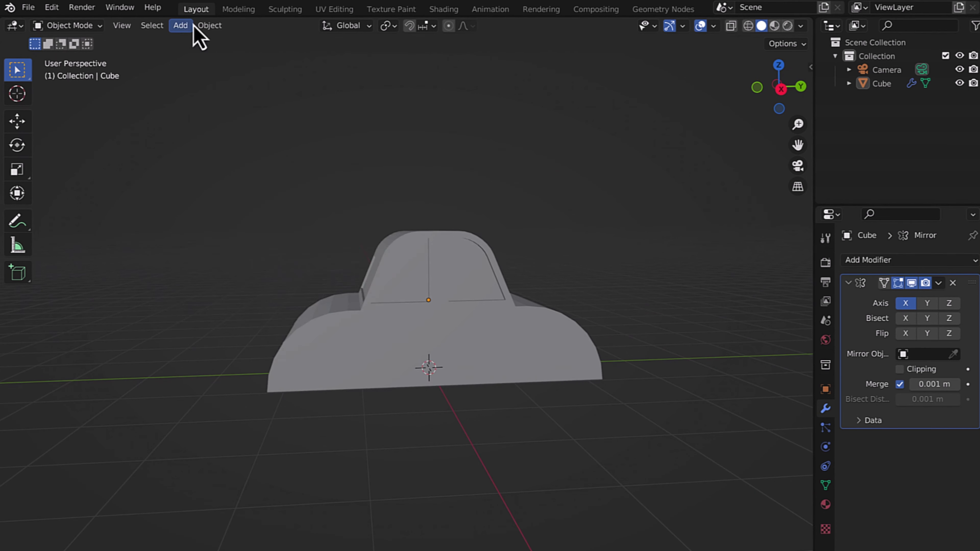
click(180, 25)
click(334, 124)
key(Return)
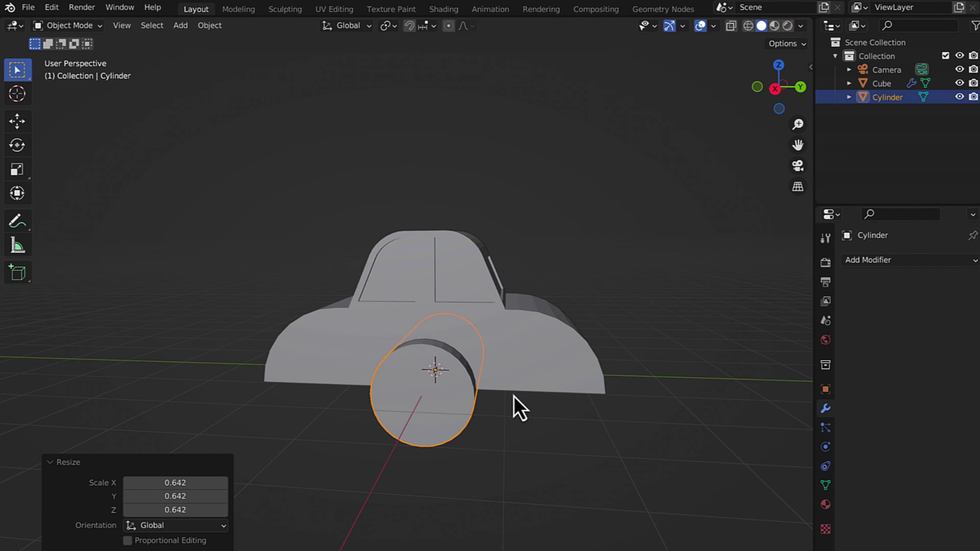
key(g)
key(y)
click(431, 278)
Duplicate the cylinder to the rear, flatten it to 0.188 and shift it along X.
key(shift+d)
key(y)
click(407, 437)
mouse_move(407, 437)
middle_down()
mouse_move(334, 415)
mouse_move(759, 352)
middle_up()
click(449, 398)
key(g)
click(384, 411)
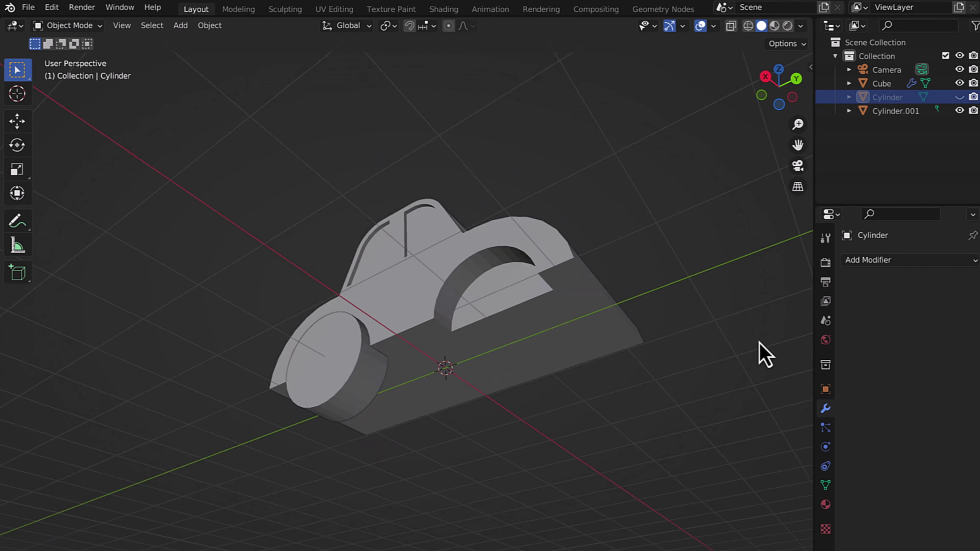
Give the car body a Boolean modifier cutting with Cylinder.001, then hide that cutter.
click(452, 353)
click(868, 260)
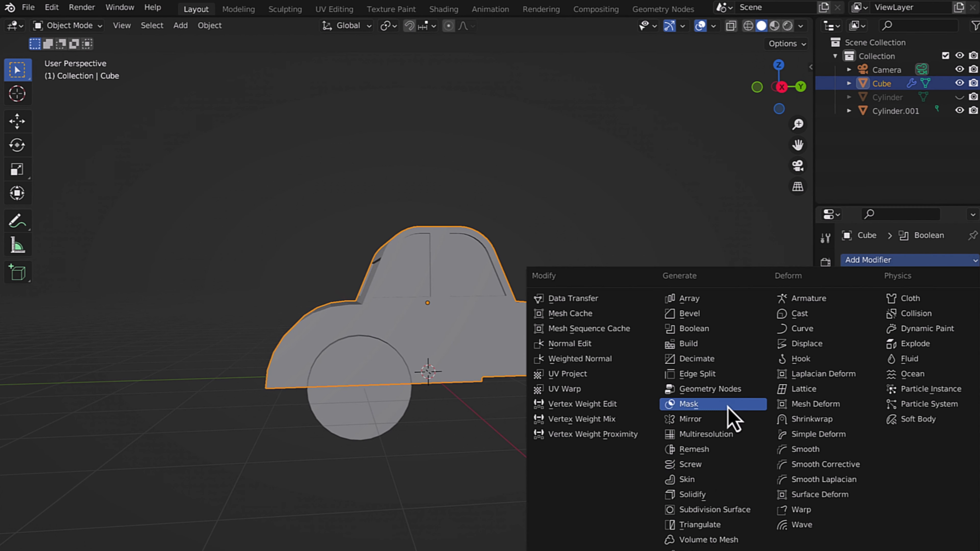
click(714, 335)
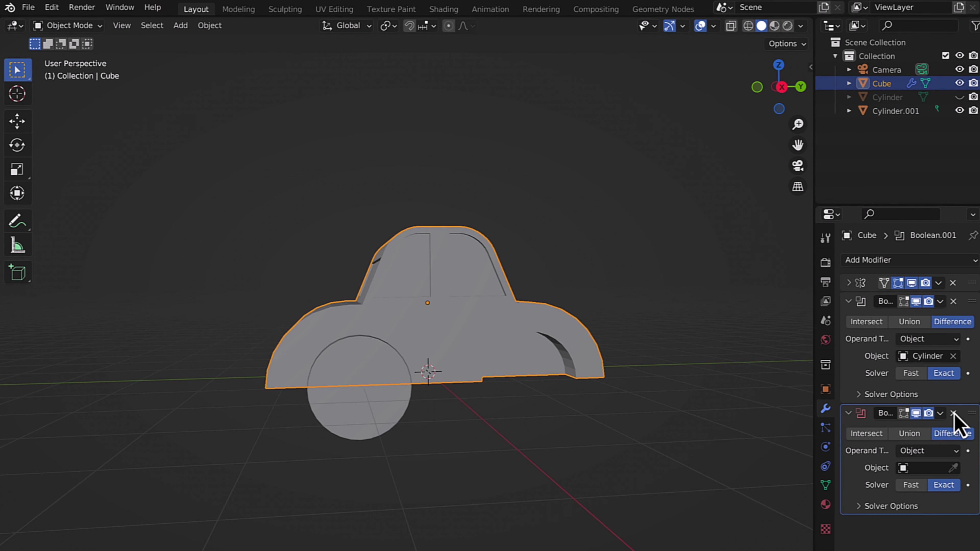
click(380, 412)
click(380, 413)
key(h)
middle_drag(728, 350, 457, 262)
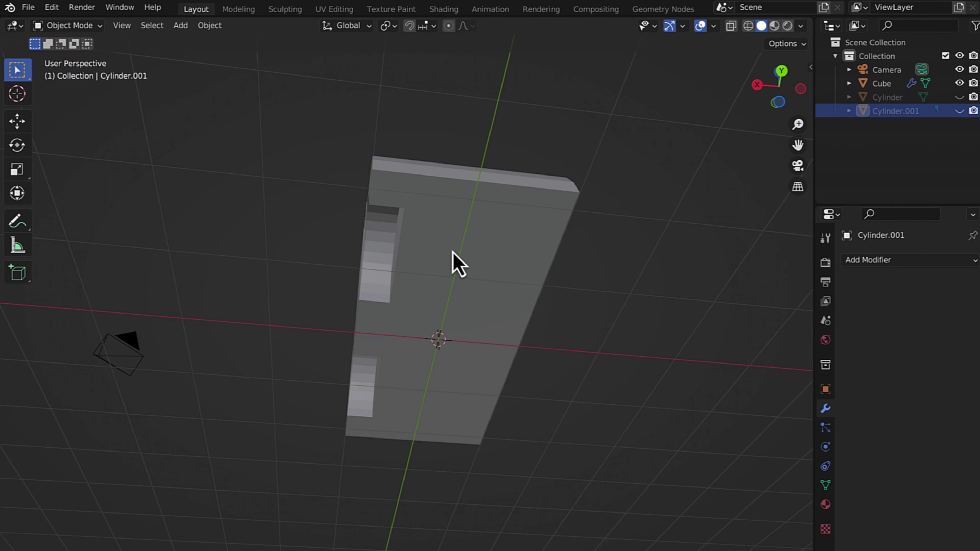
Check the wheel-arch cuts from several angles and reveal both hidden cutter cylinders.
click(457, 262)
middle_drag(637, 281, 640, 283)
middle_drag(532, 350, 532, 350)
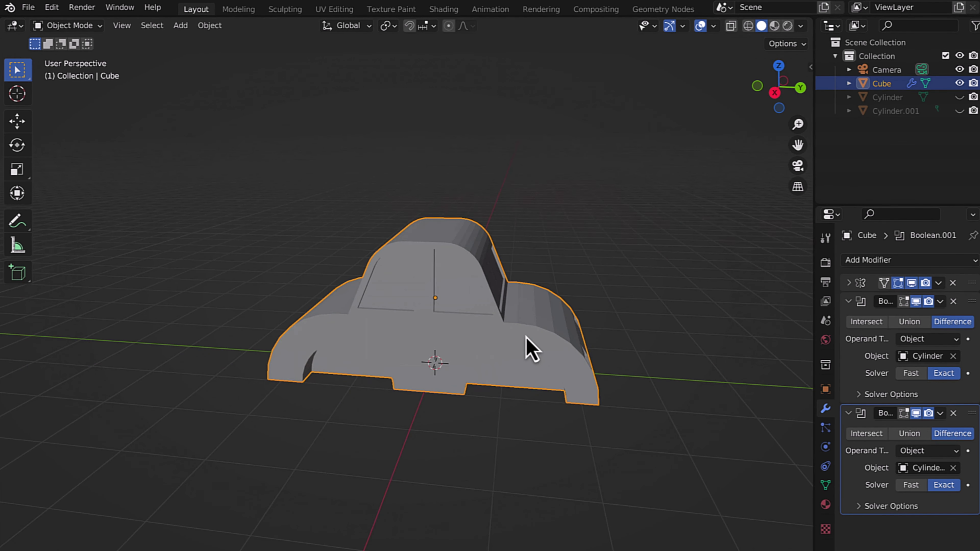
drag(951, 413, 951, 296)
key(alt+h)
middle_drag(386, 347, 328, 372)
Duplicate the cutter cylinders, lower the copies along Z and hide them.
key(shift+d)
key(z)
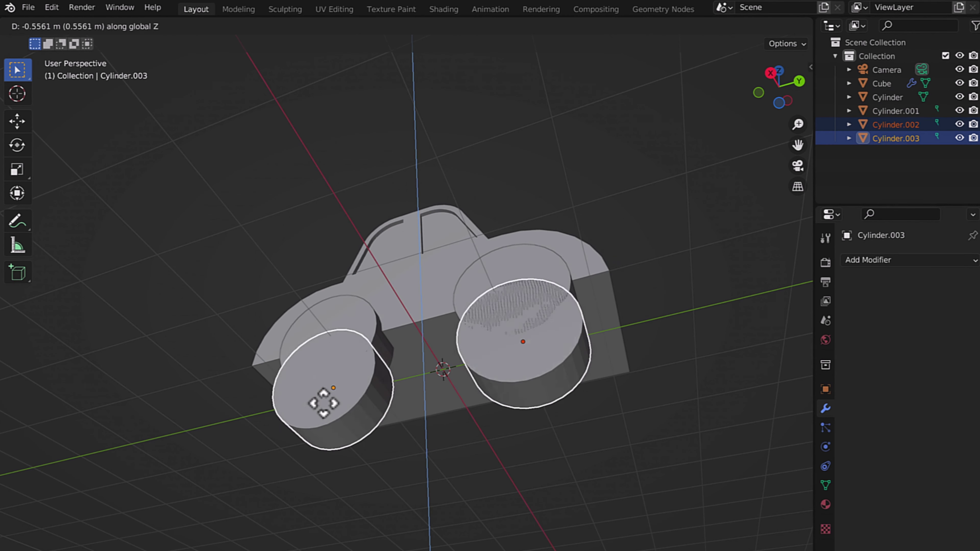
click(448, 370)
key(h)
Add a Mirror modifier to Cylinder.001, then hide Cylinder and Cylinder.001.
click(509, 329)
middle_drag(700, 432, 752, 386)
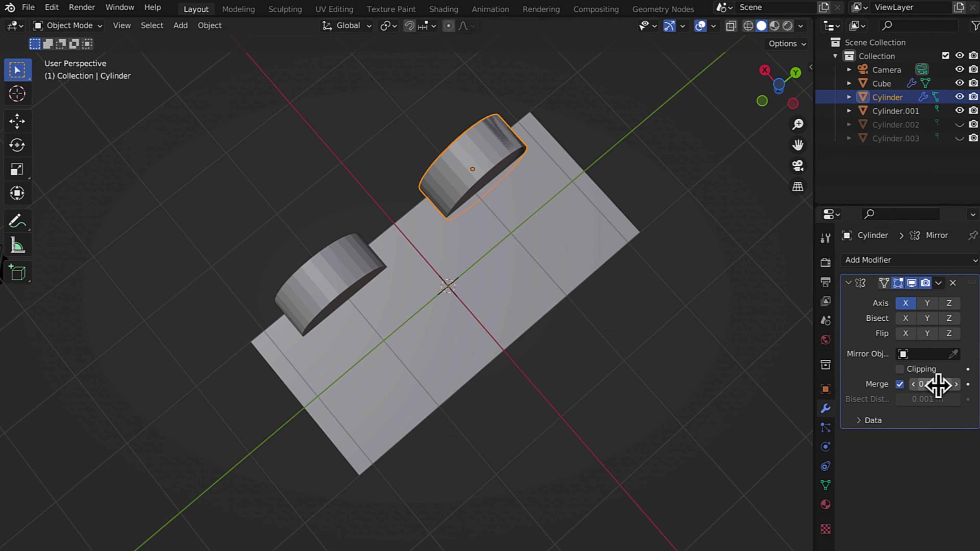
click(346, 278)
mouse_move(346, 278)
middle_down()
mouse_move(696, 300)
mouse_move(772, 285)
middle_up()
click(907, 259)
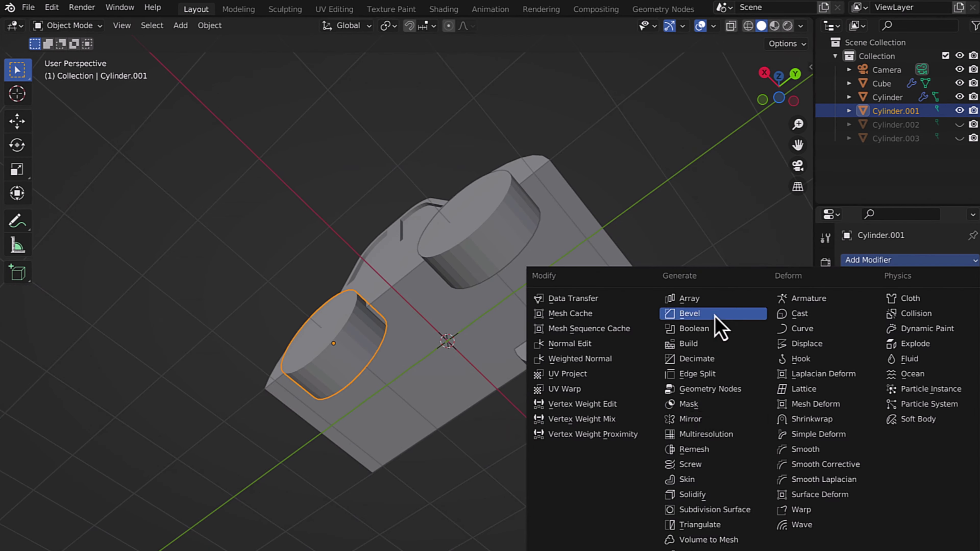
click(709, 422)
middle_drag(405, 426, 483, 405)
click(959, 97)
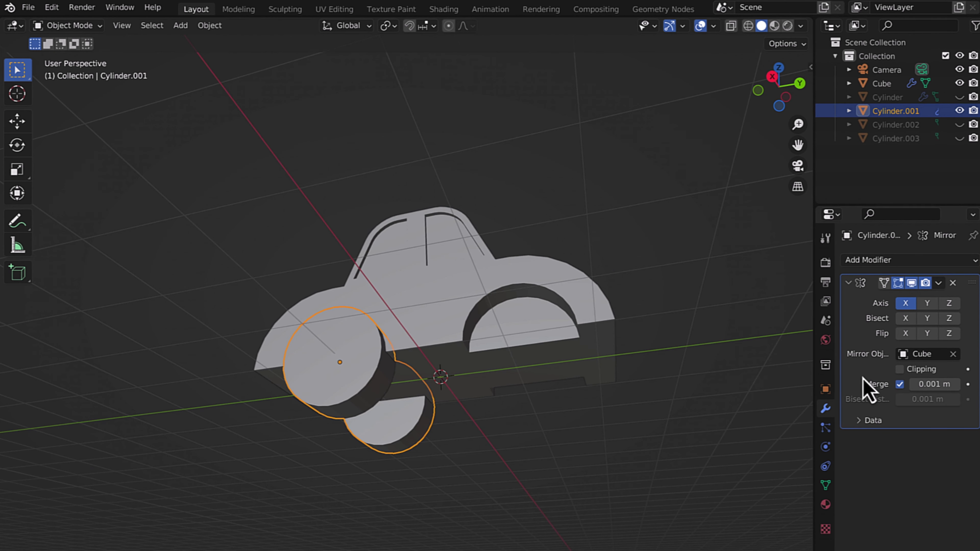
click(960, 111)
Show Cylinder.002 and Cylinder.003 and give each a Mirror modifier across the Cube body.
click(960, 138)
middle_drag(685, 416, 540, 518)
click(540, 518)
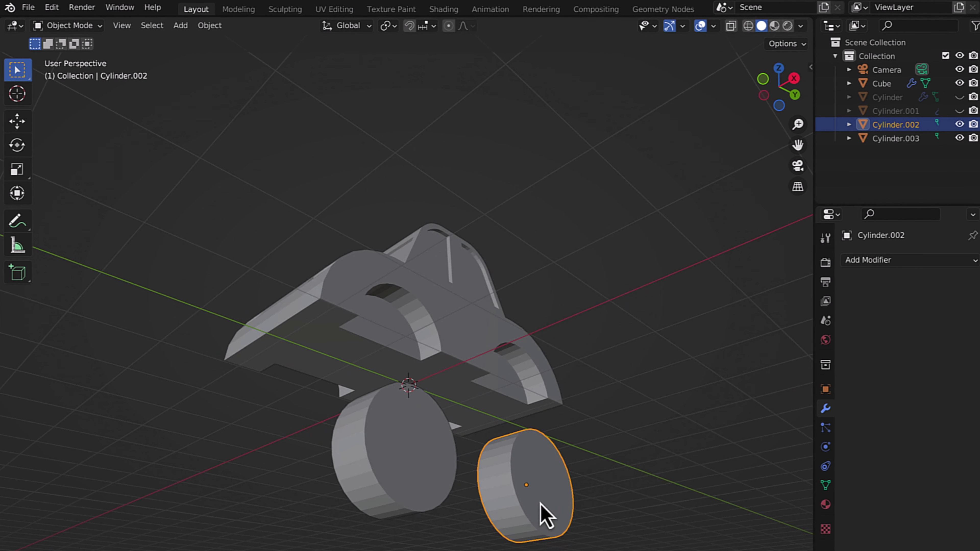
click(907, 260)
click(690, 419)
click(667, 339)
middle_drag(667, 339, 551, 389)
click(455, 471)
click(907, 259)
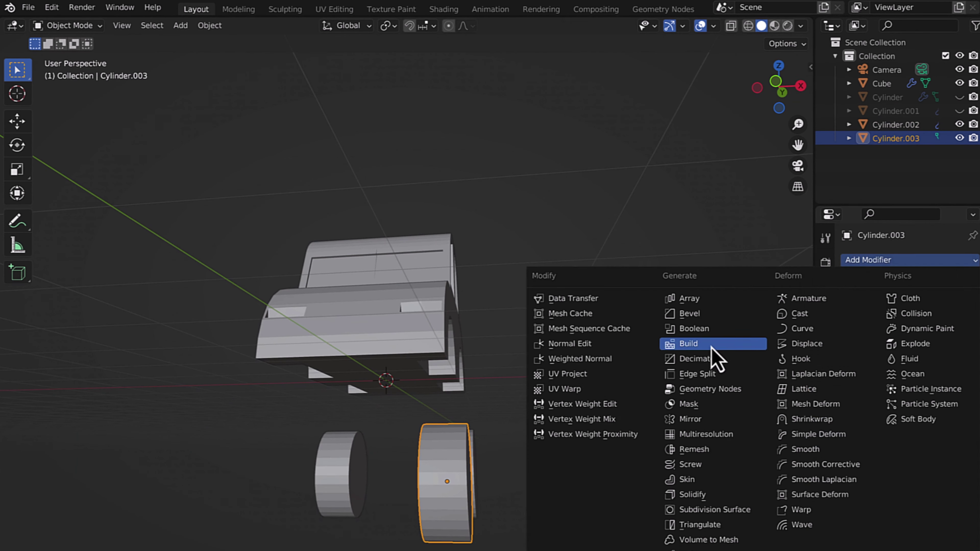
click(691, 419)
Raise the wheels along Z into the arches and adjust the right wheel's position.
middle_drag(364, 349, 444, 367)
key(g)
key(z)
click(502, 386)
key(s)
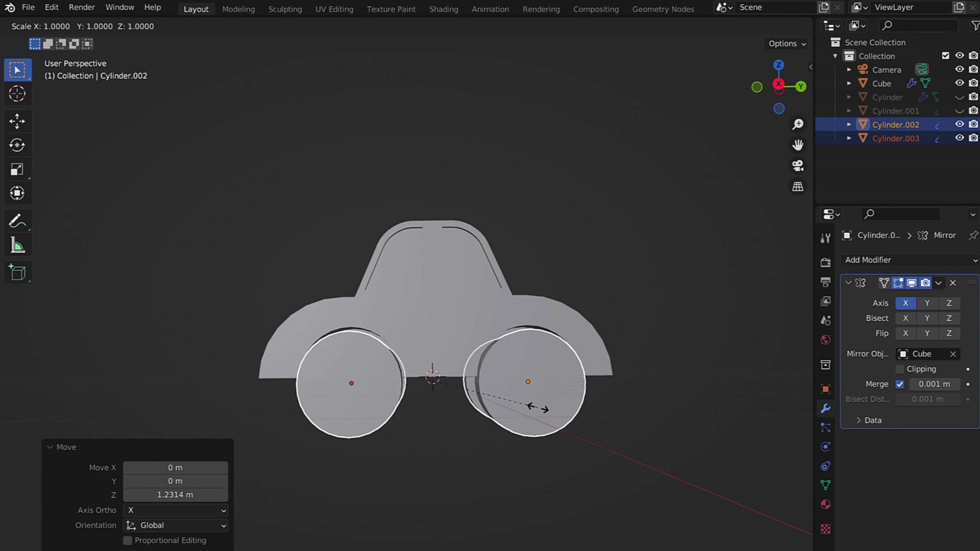
click(547, 409)
click(547, 410)
mouse_move(409, 470)
middle_down()
mouse_move(409, 386)
mouse_move(409, 470)
middle_up()
Move the left wheel into place and select the right wheel for mesh editing.
click(360, 410)
key(g)
mouse_move(361, 420)
middle_down()
mouse_move(455, 422)
mouse_move(599, 464)
middle_up()
click(800, 26)
click(560, 346)
middle_drag(560, 345, 564, 425)
click(564, 425)
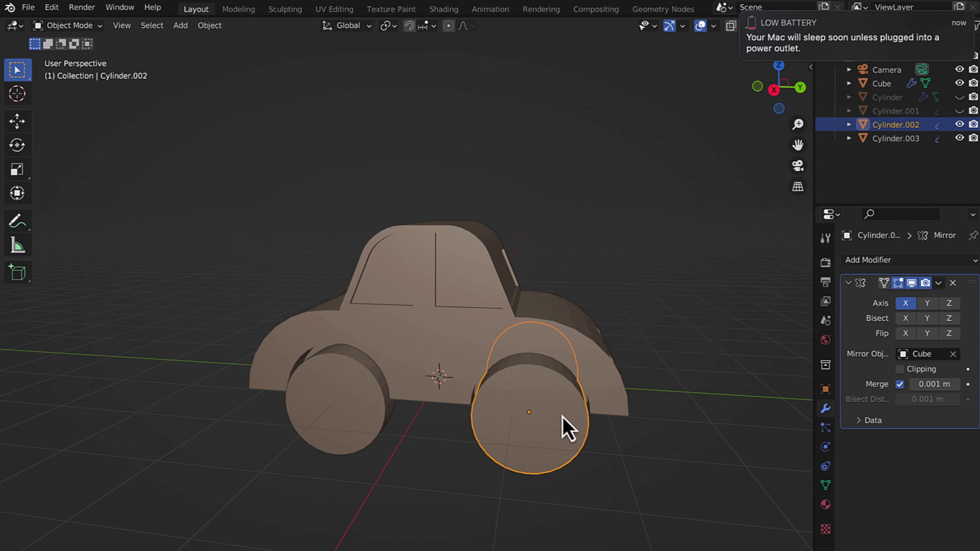
mouse_move(404, 388)
middle_down()
mouse_move(416, 470)
mouse_move(525, 377)
middle_up()
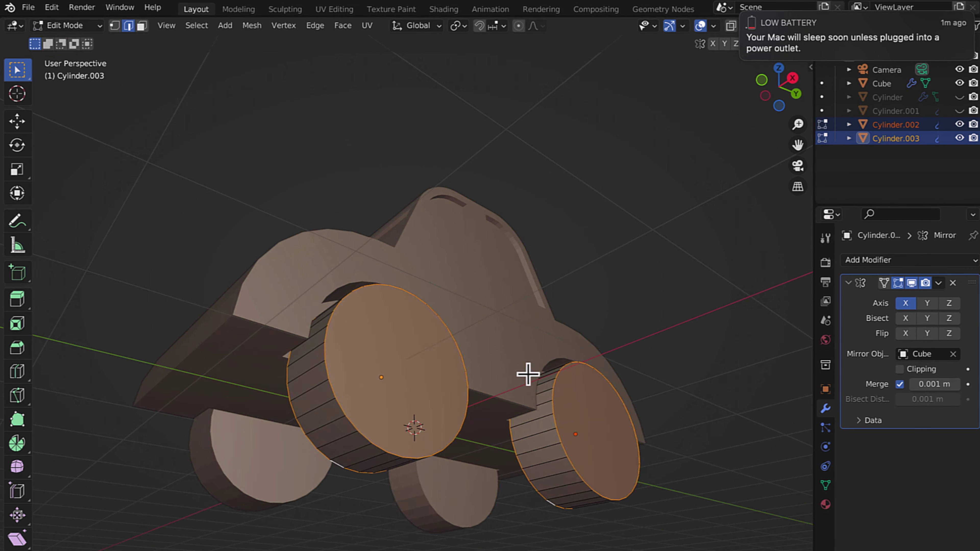
Bevel the wheels, then push the hub faces inward and inset them.
key(ctrl+b)
click(409, 376)
key(3)
mouse_move(639, 451)
middle_down()
mouse_move(394, 453)
mouse_move(509, 484)
mouse_move(131, 167)
mouse_move(440, 436)
middle_up()
right_click(440, 436)
key(Escape)
key(alt+s)
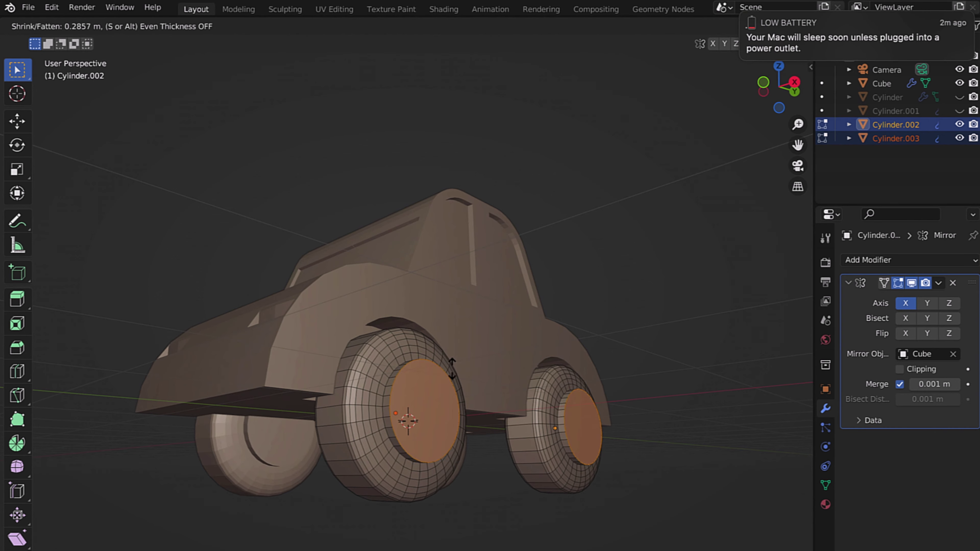
click(452, 367)
key(i)
click(444, 396)
Select the inner hub faces and bevel the hub rims.
right_click(442, 436)
click(394, 390)
click(431, 413)
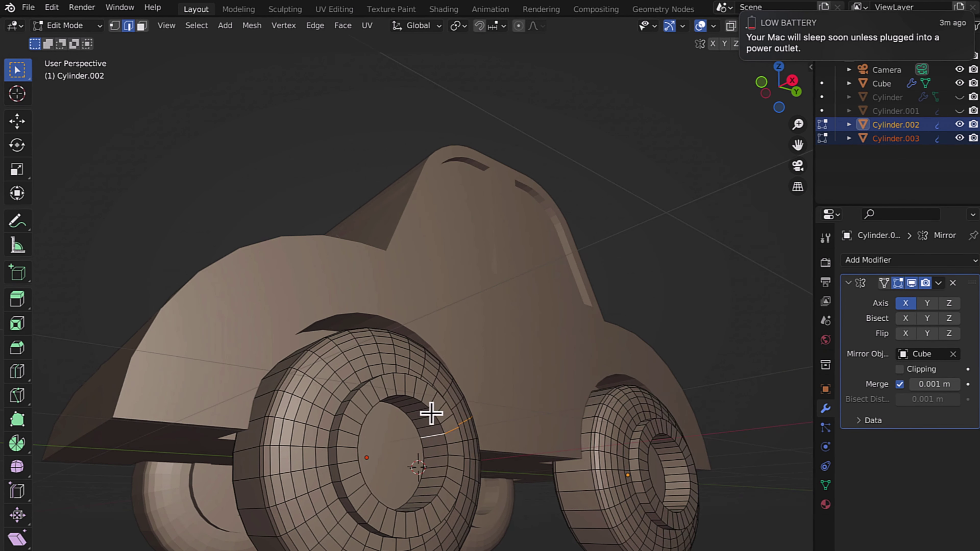
mouse_move(431, 413)
middle_down()
mouse_move(507, 422)
mouse_move(695, 527)
middle_up()
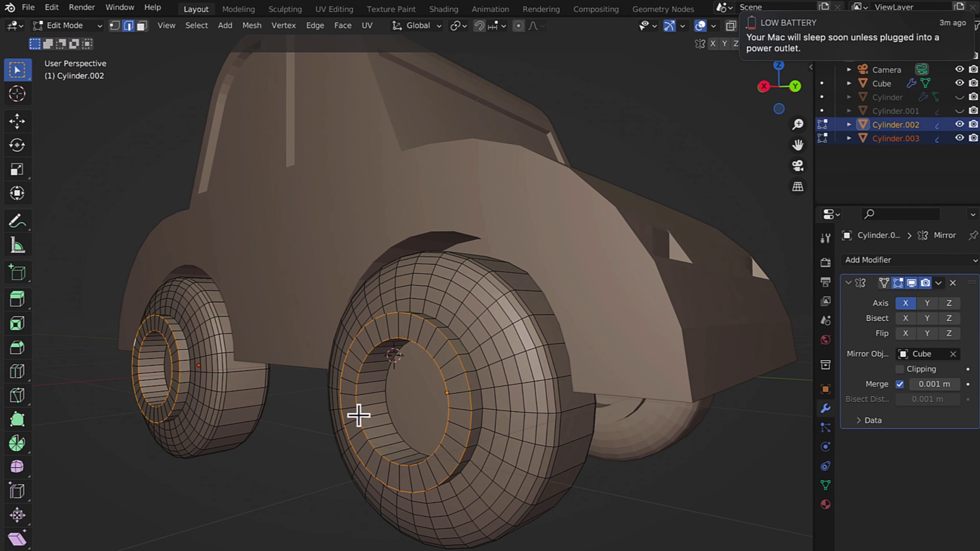
mouse_move(359, 415)
middle_down()
mouse_move(574, 362)
mouse_move(170, 388)
middle_up()
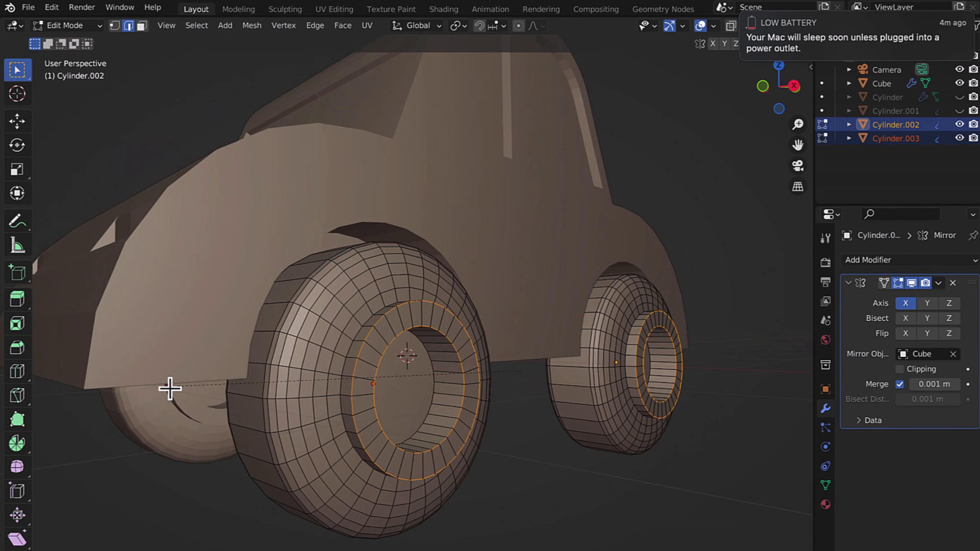
click(20, 183)
middle_drag(125, 215, 270, 332)
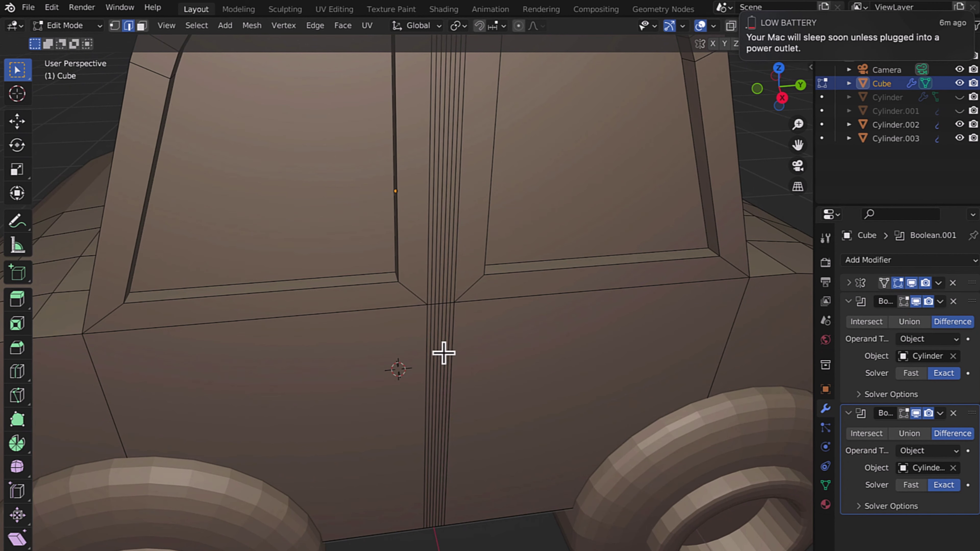
Dissolve the extra edges along the car's door seam.
right_click(440, 348)
click(386, 540)
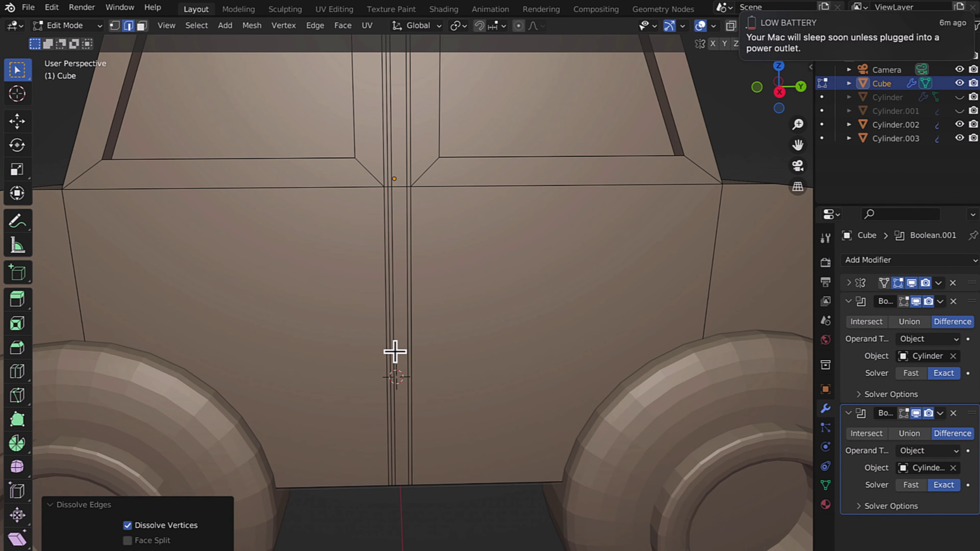
right_click(367, 344)
click(387, 400)
scroll(387, 400, down, 5)
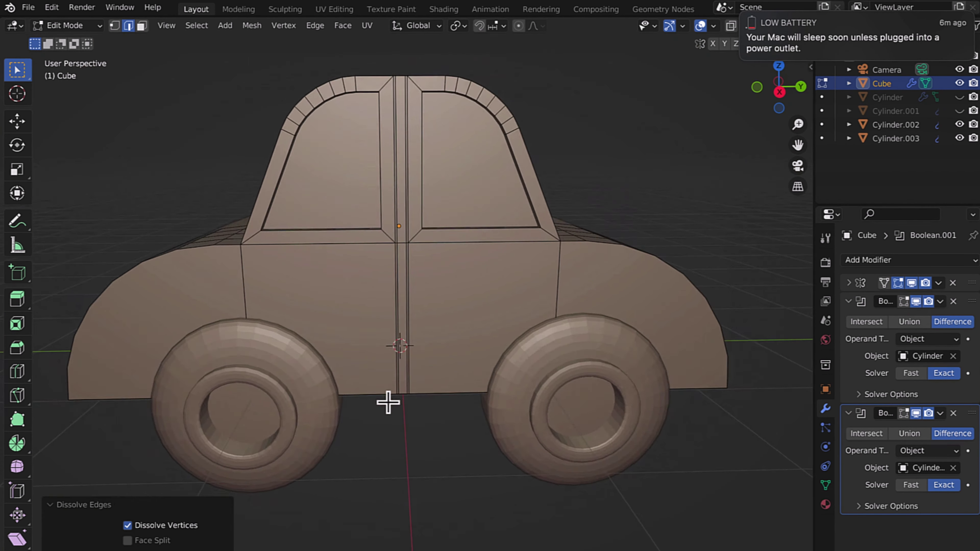
scroll(387, 400, up, 4)
key(3)
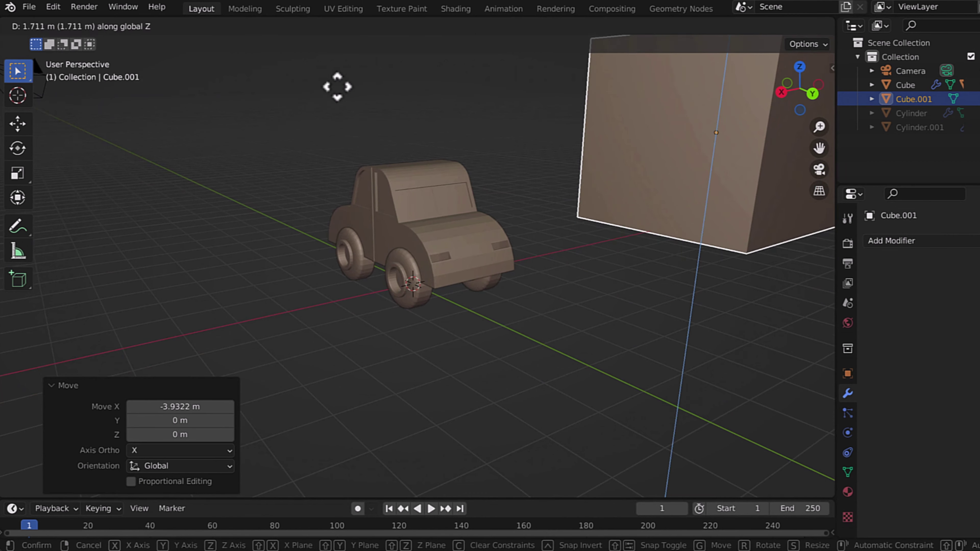
Move the car body and wheels into a new collection named 'car'.
shift+click(423, 303)
key(m)
click(491, 310)
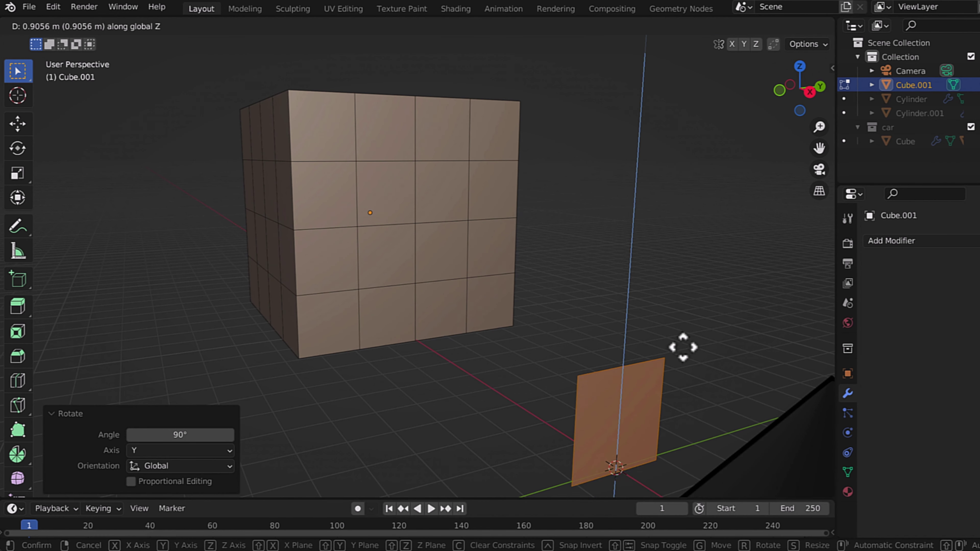
Shorten the house cube, then add an arch with origin set to geometry, resized and shifted sideways.
middle_drag(514, 243, 588, 378)
click(579, 309)
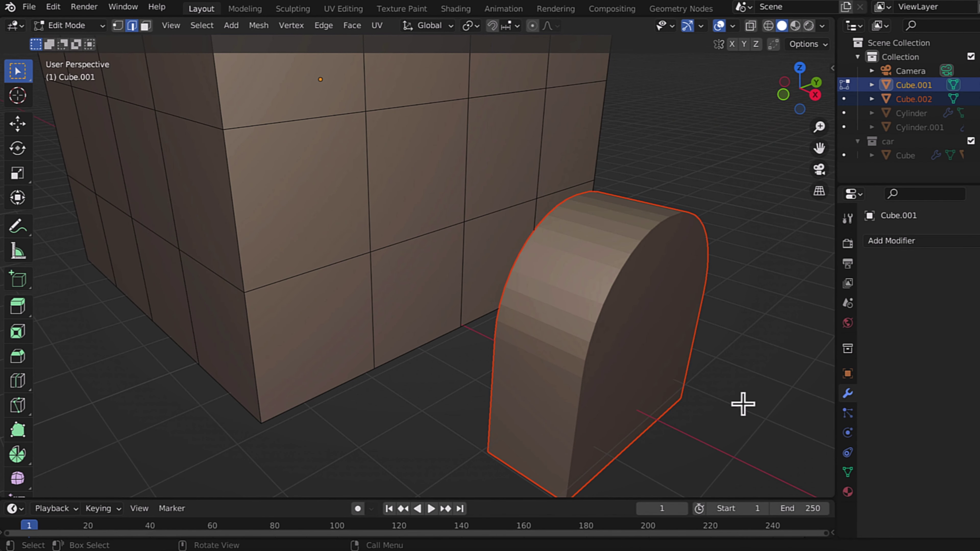
click(580, 315)
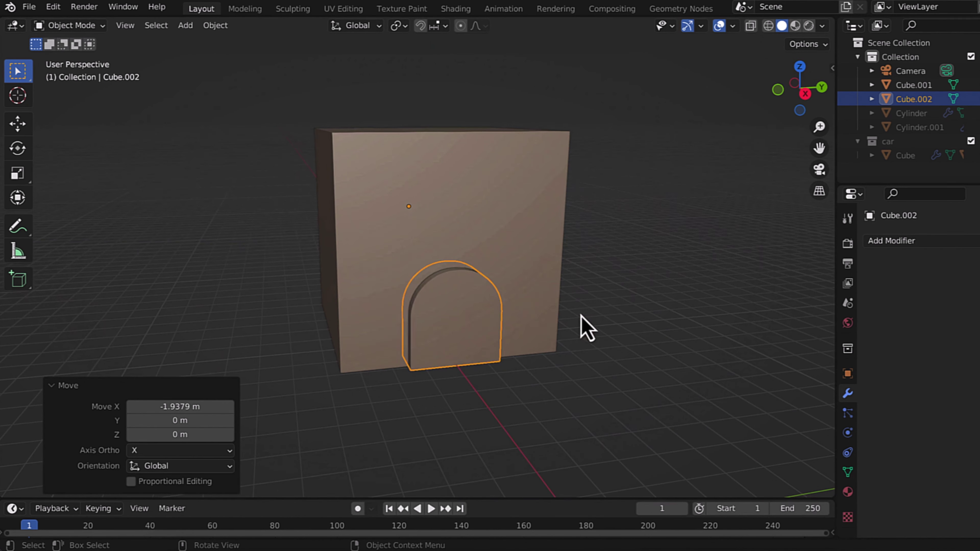
right_click(650, 218)
click(215, 25)
click(386, 70)
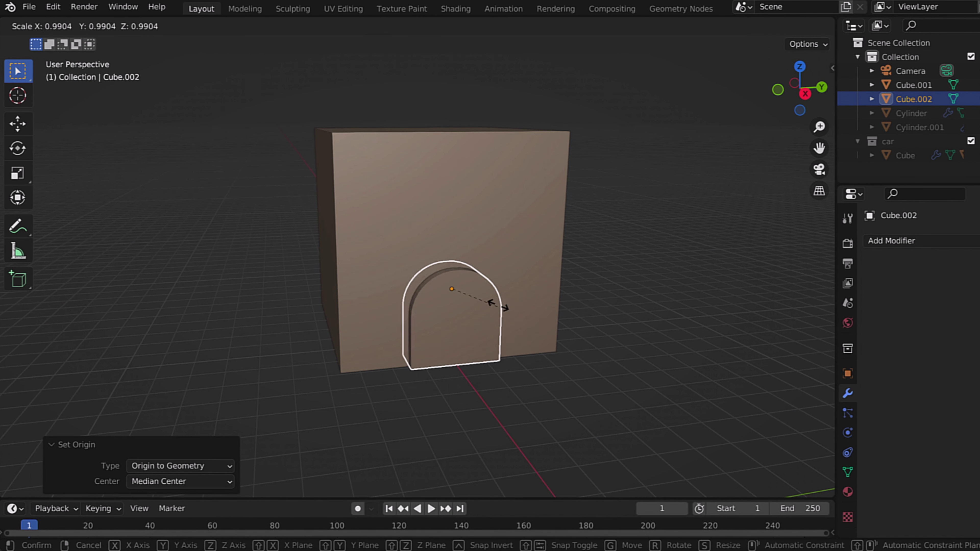
key(s)
click(523, 294)
click(508, 271)
Lower the arch vertically so it rests at ground level in front of the house.
key(g)
key(z)
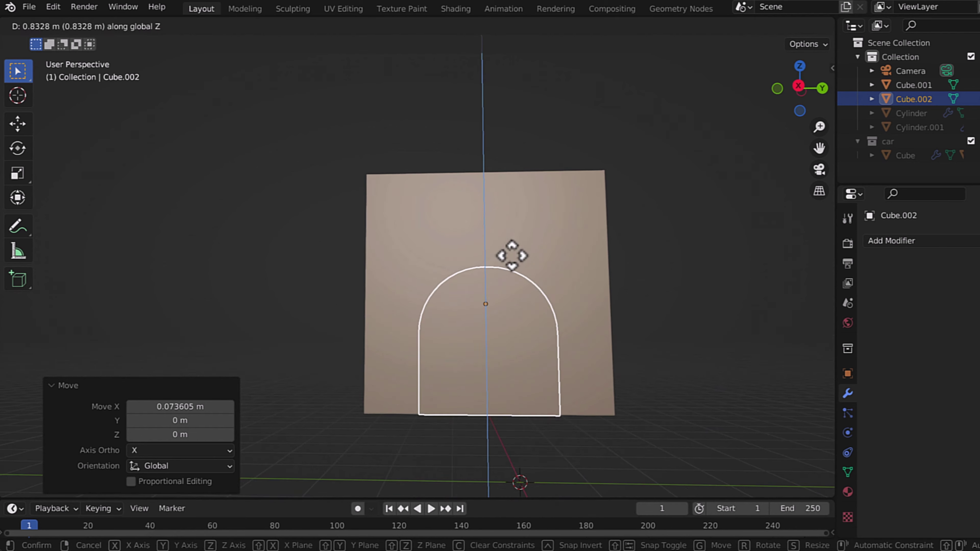
click(512, 256)
mouse_move(511, 256)
middle_down()
mouse_move(519, 267)
mouse_move(449, 379)
mouse_move(433, 372)
mouse_move(438, 455)
mouse_move(447, 445)
mouse_move(433, 407)
mouse_move(438, 453)
mouse_move(409, 328)
mouse_move(448, 475)
mouse_move(476, 324)
middle_up()
key(g)
key(z)
click(512, 256)
Inset the arch's front face and delete the inner face to form the doorway recess.
key(Tab)
key(i)
click(426, 373)
click(421, 372)
key(x)
key(x)
click(441, 435)
key(1)
click(469, 468)
key(2)
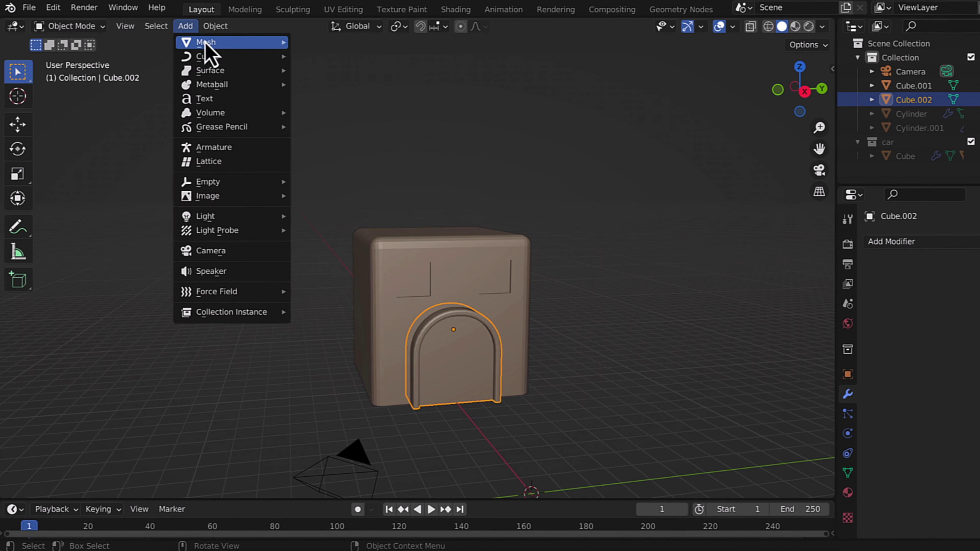
Add a circle mesh rotated 90° about Y and move it along X toward the door.
click(320, 71)
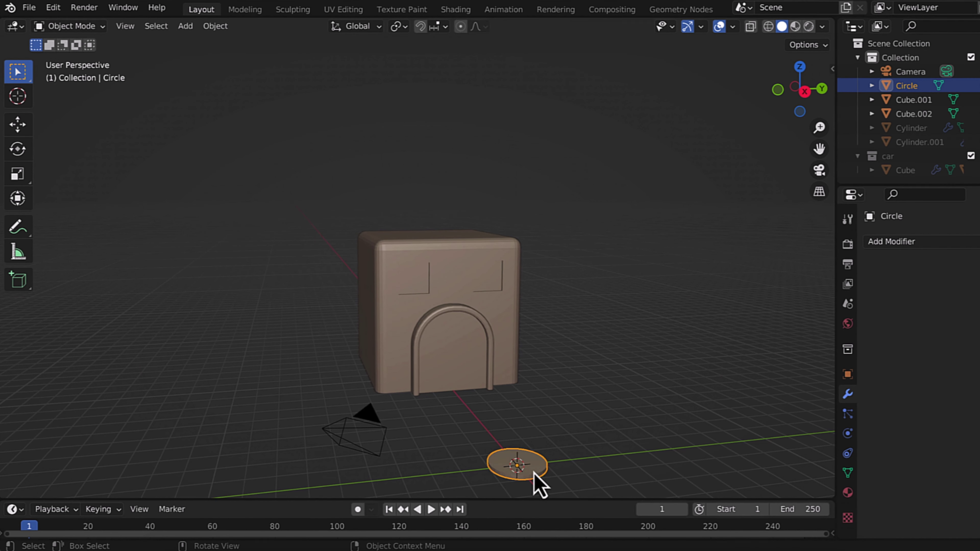
key(r)
key(y)
key(9)
key(0)
key(Return)
key(g)
key(x)
click(536, 400)
scroll(535, 401, up, 3)
key(g)
key(x)
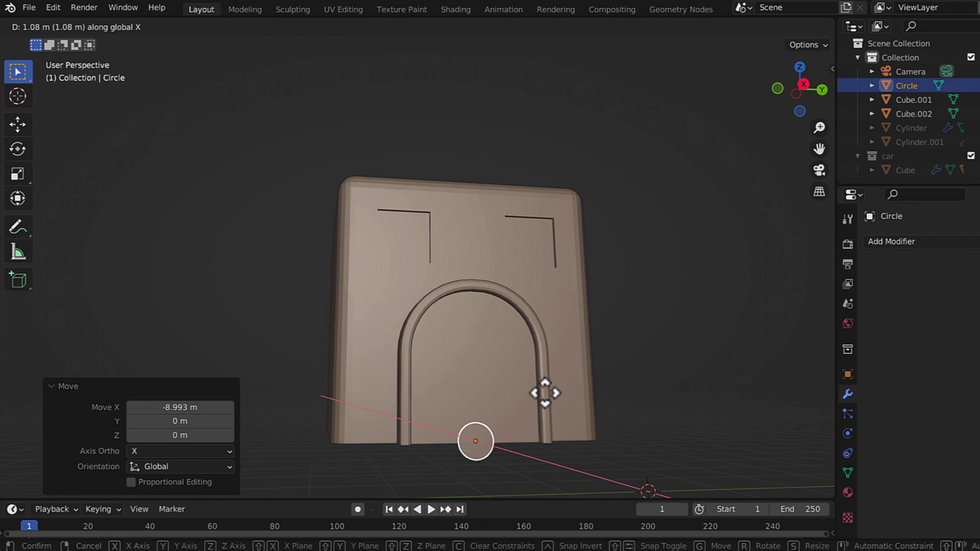
Position the circle on the door as a doorknob, checking from the side view.
middle_drag(531, 355, 547, 459)
key(s)
click(376, 350)
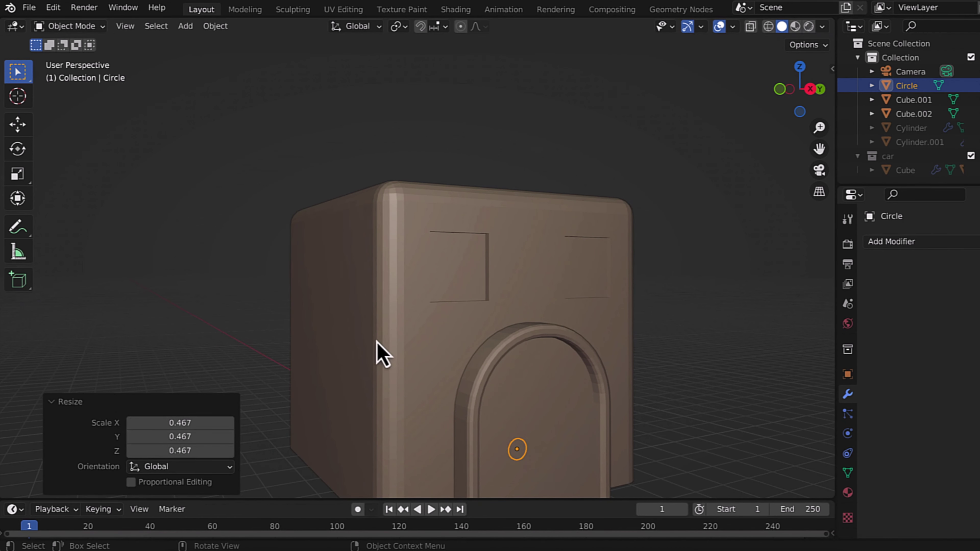
key(g)
key(y)
key(KP_3)
key(g)
key(y)
Add a new cube, enlarge it and move it along Z and Y.
click(188, 26)
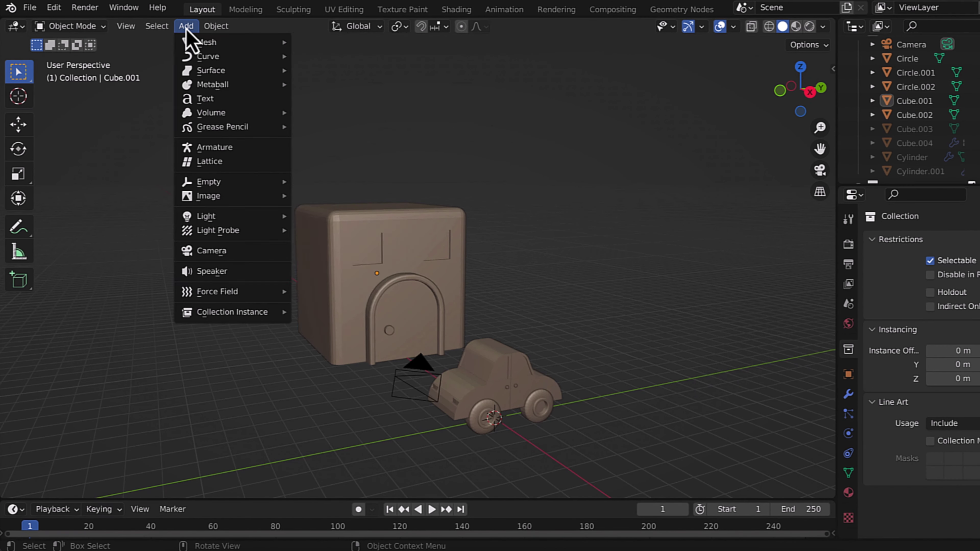
click(328, 59)
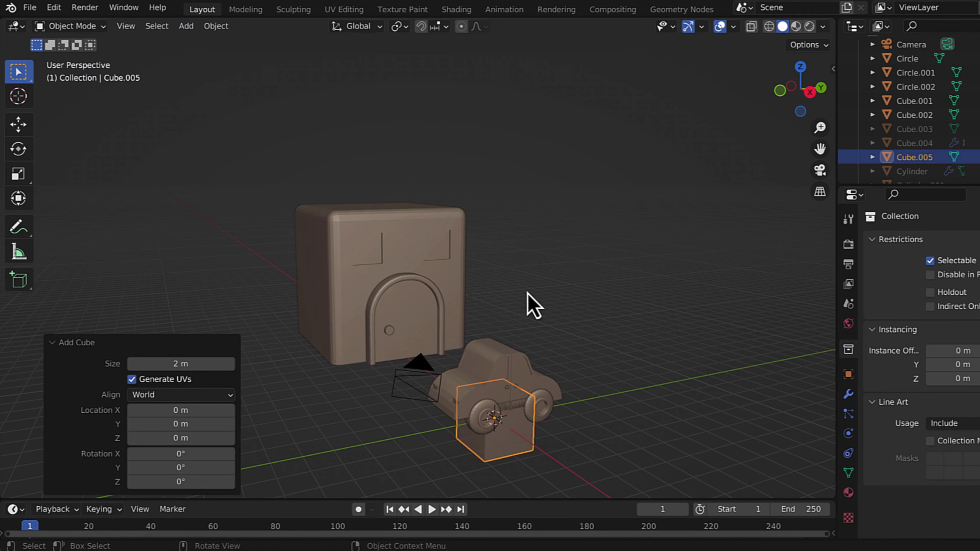
key(g)
key(z)
key(s)
click(505, 87)
middle_drag(540, 232, 662, 377)
key(g)
key(y)
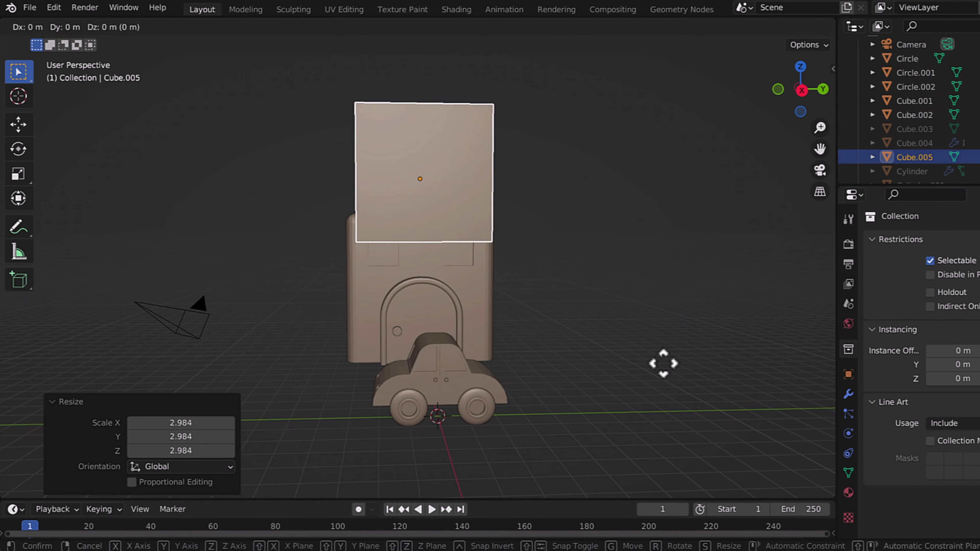
click(7, 470)
Lower the new cube and round its top into an arched block.
key(g)
key(z)
click(621, 418)
key(g)
key(z)
middle_drag(625, 431, 560, 273)
right_click(606, 358)
key(Tab)
click(724, 237)
Move the door arch along X onto the new arched block.
key(Tab)
middle_drag(694, 251, 424, 332)
click(406, 332)
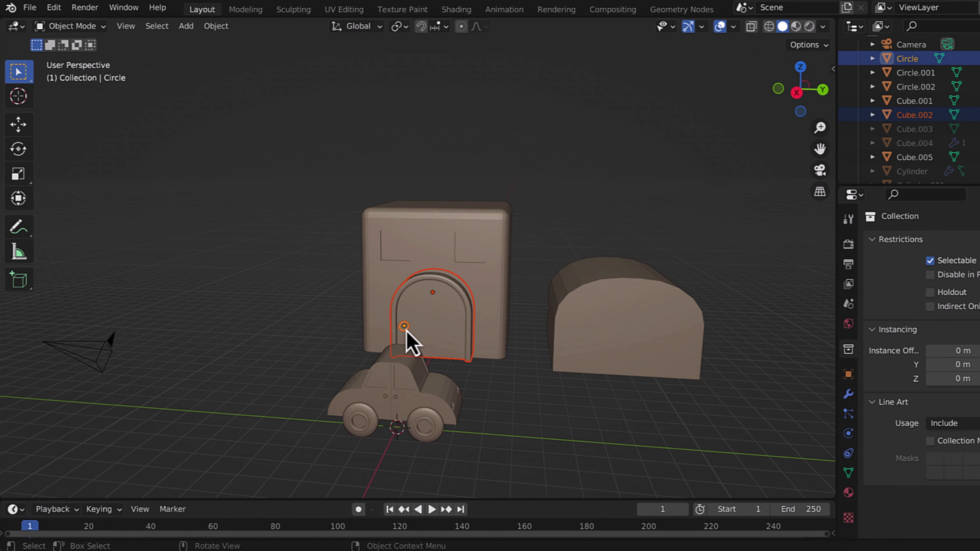
click(602, 369)
key(g)
key(x)
right_click(663, 344)
key(g)
key(y)
click(663, 367)
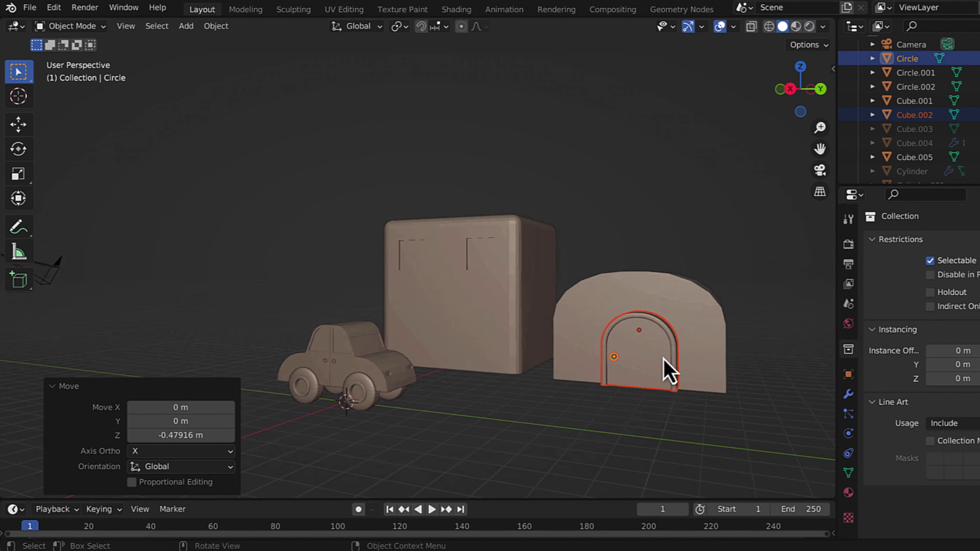
Delete the old boxy house and move the arched house along Y behind the car.
key(KP_3)
mouse_move(663, 357)
middle_down()
mouse_move(459, 278)
mouse_move(467, 318)
middle_up()
click(467, 318)
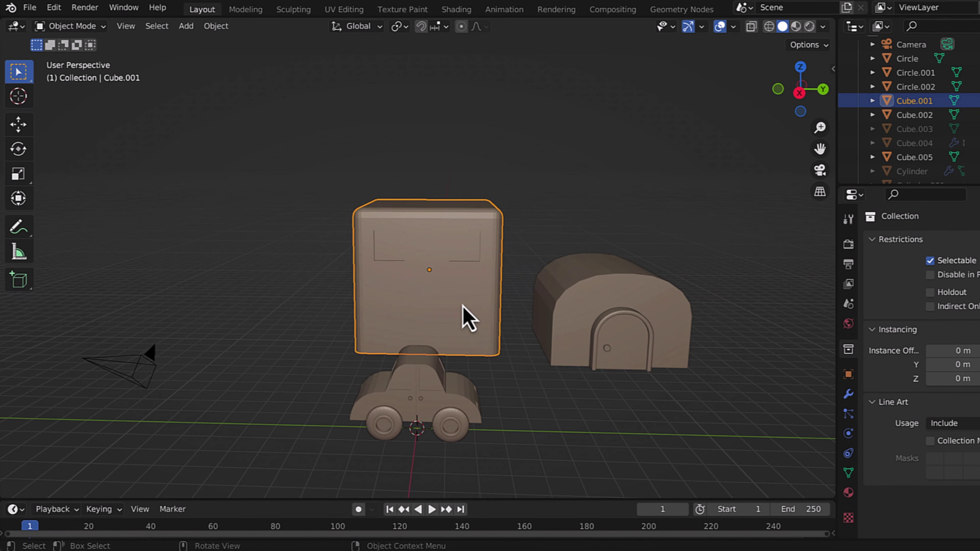
key(Delete)
key(g)
key(y)
click(438, 252)
Enlarge the arched house and raise it vertically.
key(s)
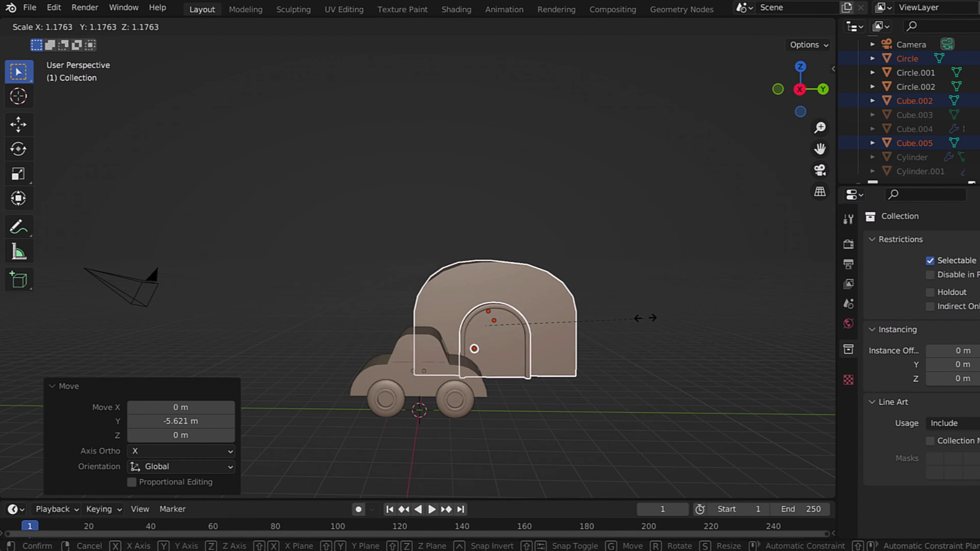
click(634, 317)
key(g)
key(z)
click(590, 382)
mouse_move(592, 384)
middle_down()
mouse_move(586, 340)
mouse_move(389, 328)
mouse_move(230, 299)
middle_up()
click(389, 328)
Shift the house geometry along X, cut across the house, and save as house and car.blend.
key(Tab)
key(g)
key(x)
click(358, 302)
middle_drag(358, 302, 373, 251)
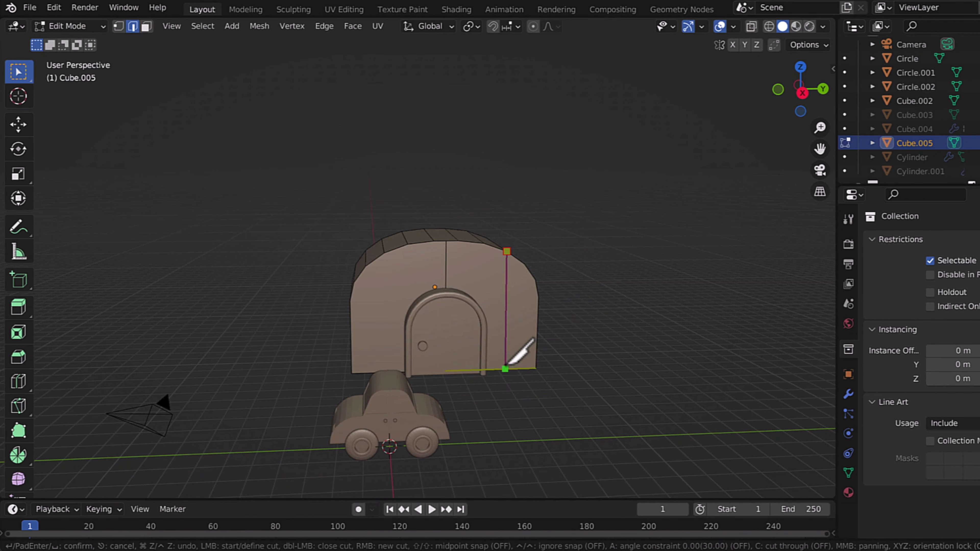
key(Return)
key(ctrl+s)
Scale the circle down into the second window ring, place it, and inset it.
key(Tab)
middle_drag(546, 262, 442, 345)
click(442, 345)
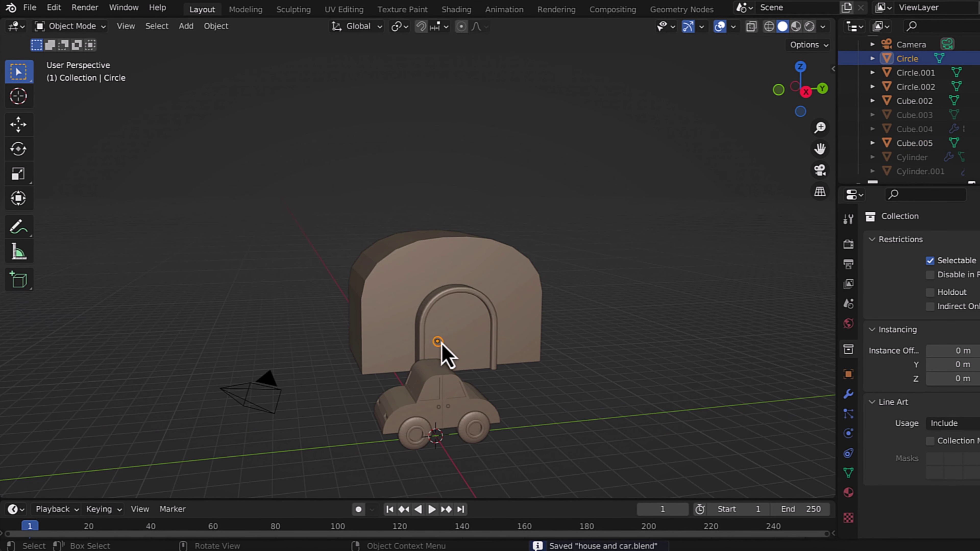
key(s)
click(457, 272)
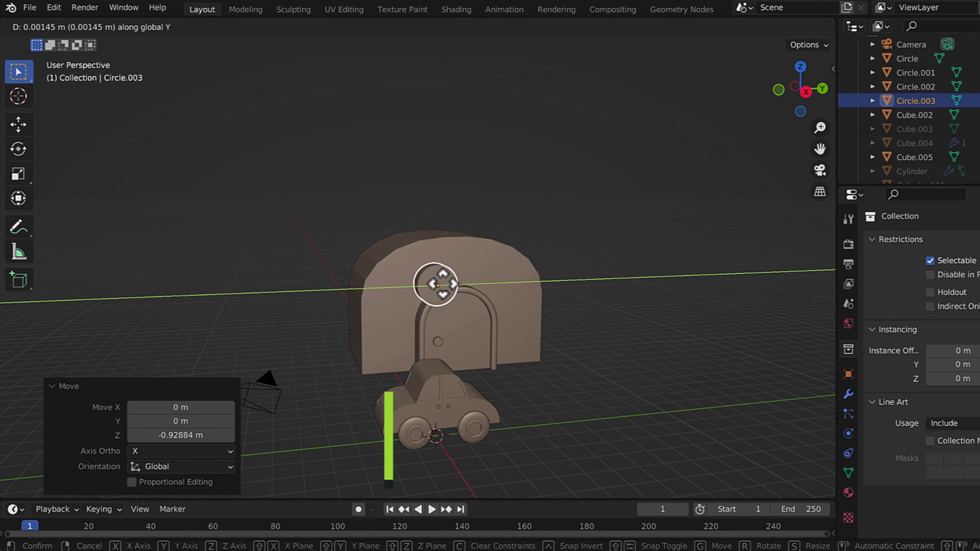
key(KP_3)
click(420, 300)
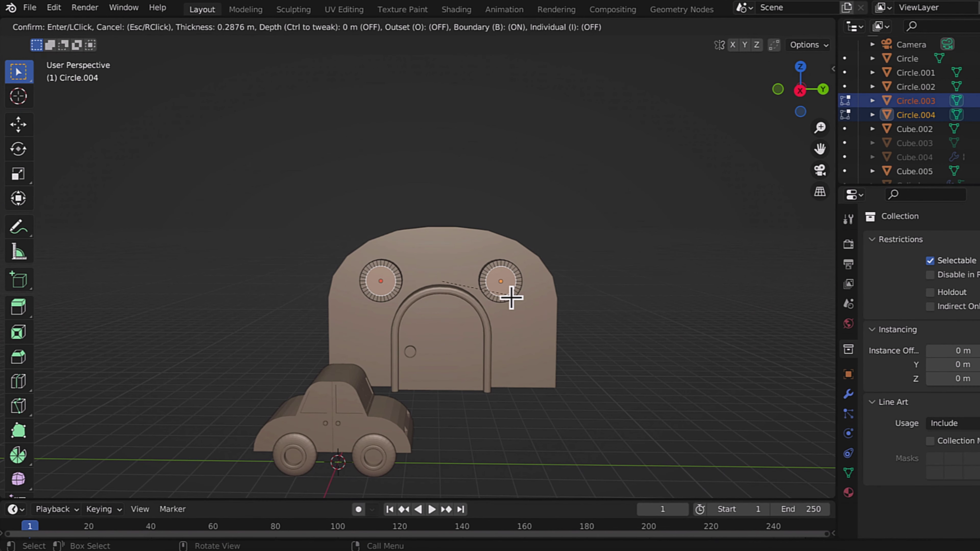
click(511, 297)
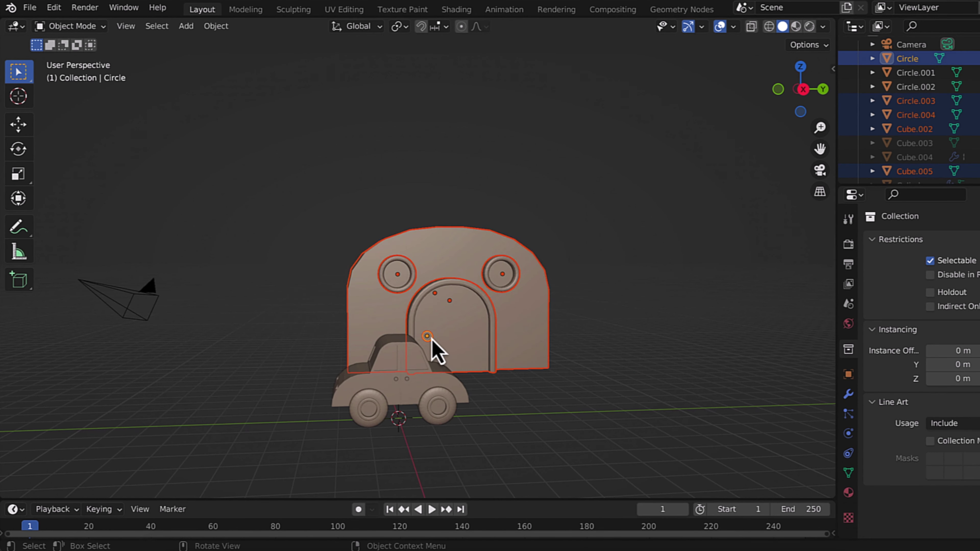
Delete the unwanted selected faces from the house mesh.
click(69, 26)
click(76, 57)
key(x)
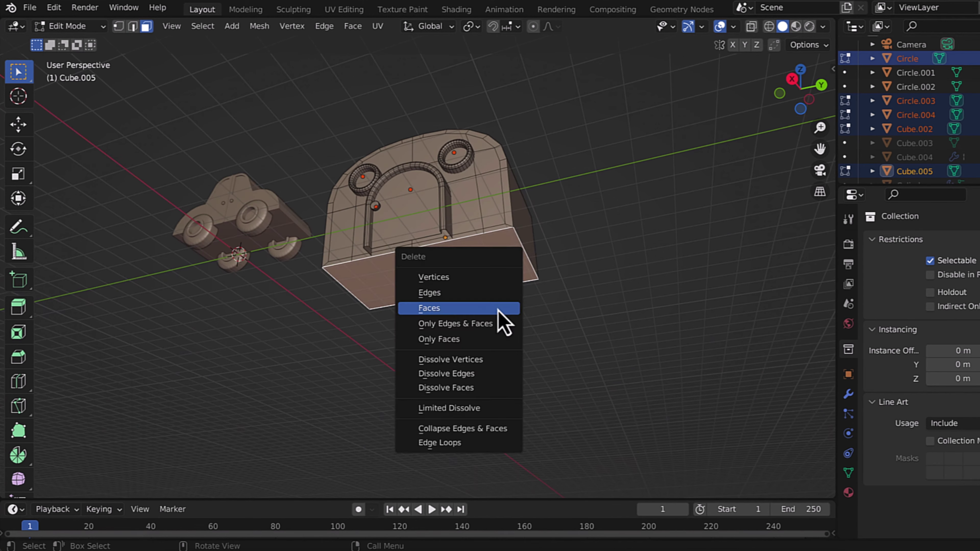
click(498, 309)
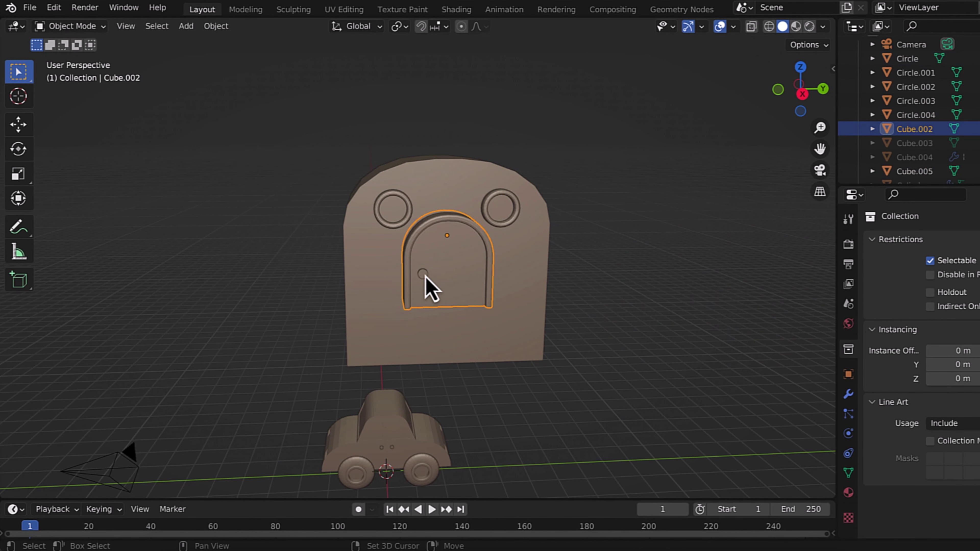
Reposition the door knob and right eye ring, then select the car.
click(425, 275)
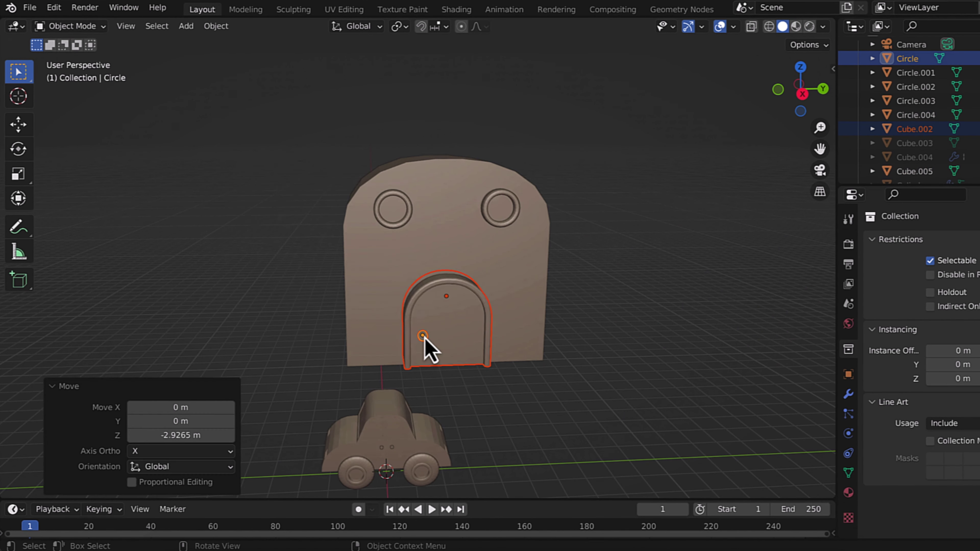
mouse_move(426, 346)
middle_down()
mouse_move(449, 340)
mouse_move(498, 220)
middle_up()
click(498, 220)
click(385, 221)
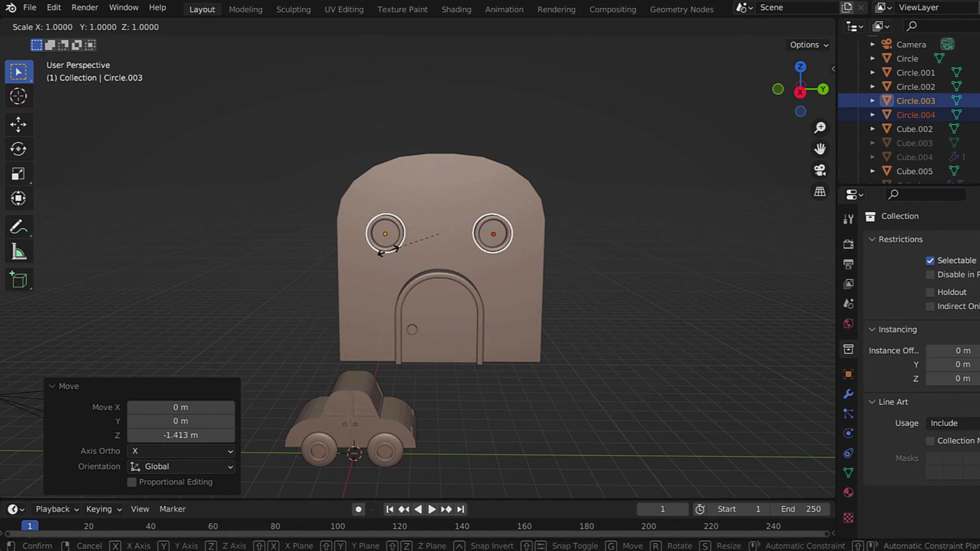
middle_drag(384, 231, 428, 252)
click(527, 230)
middle_drag(527, 230, 571, 260)
click(427, 383)
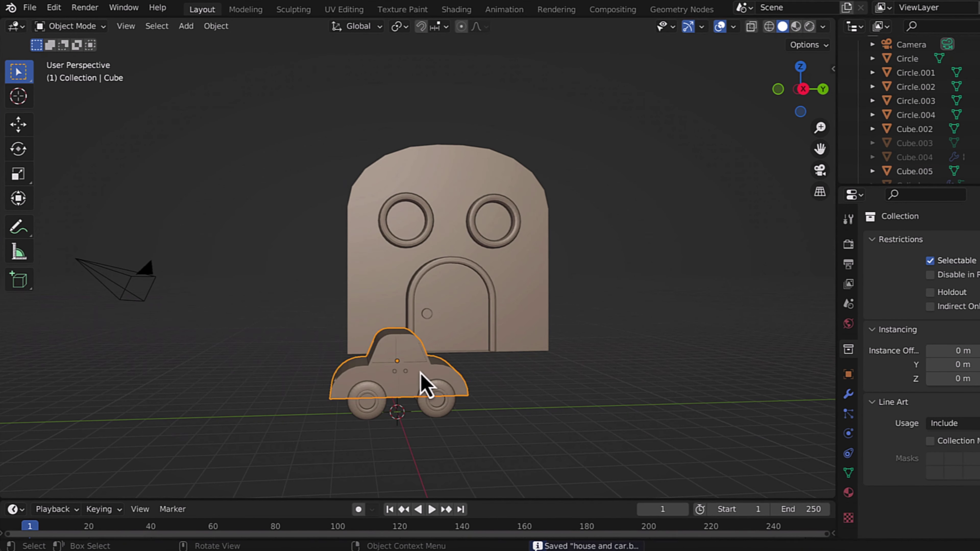
Add a plane mesh and scale it up into a ground beneath house and car.
key(s)
click(463, 406)
middle_drag(463, 405, 328, 213)
click(185, 25)
click(323, 41)
key(s)
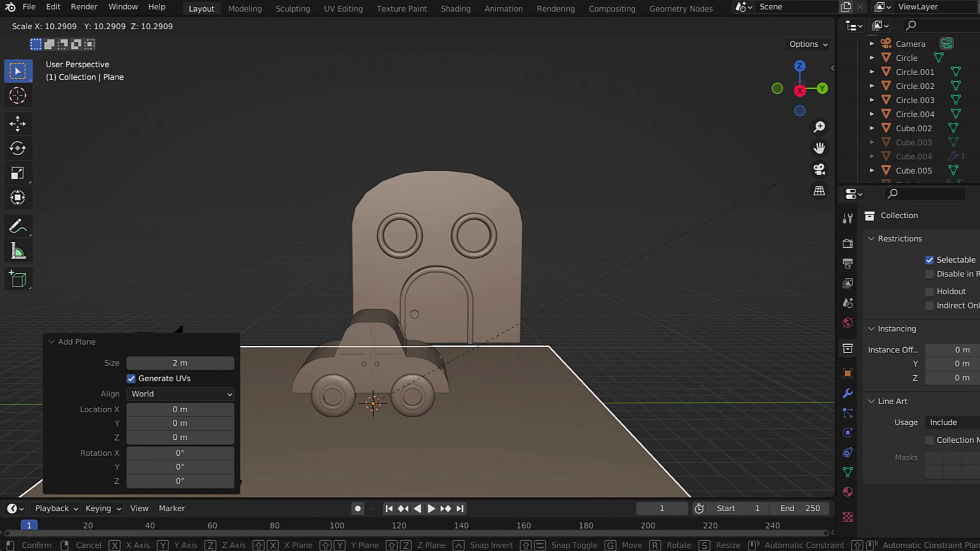
click(372, 405)
Bevel the house's selected edges in Edit Mode with Ctrl+B.
click(402, 137)
key(Tab)
mouse_move(534, 196)
middle_down()
mouse_move(568, 134)
mouse_move(551, 164)
middle_up()
key(ctrl+b)
click(615, 116)
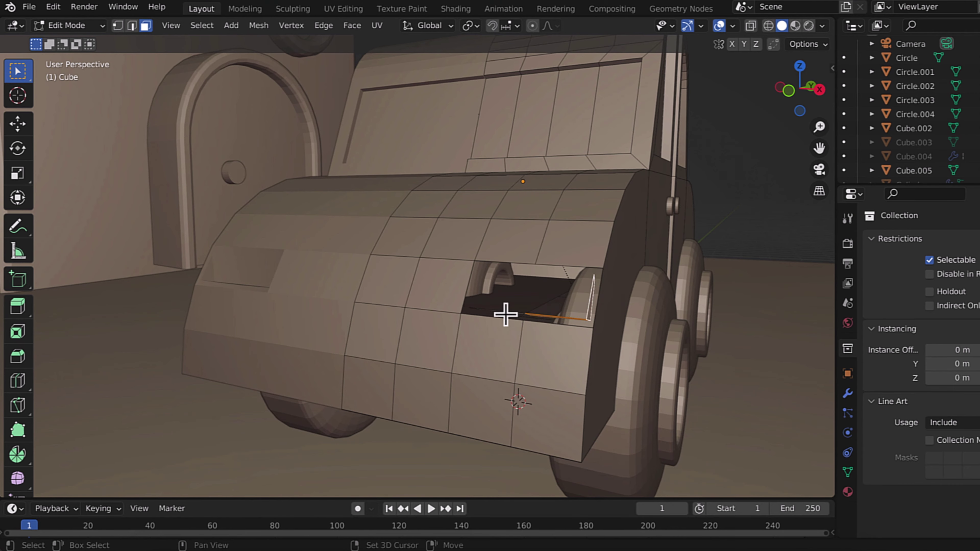
Delete a stray face from the car body and merge its duplicate vertices by distance.
key(2)
middle_drag(505, 314, 497, 312)
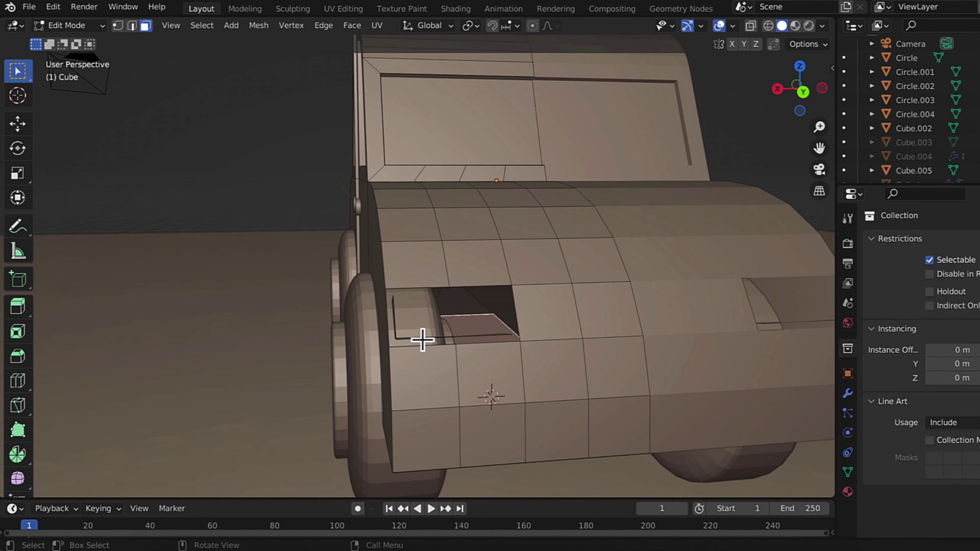
key(x)
click(496, 336)
middle_drag(444, 343, 439, 354)
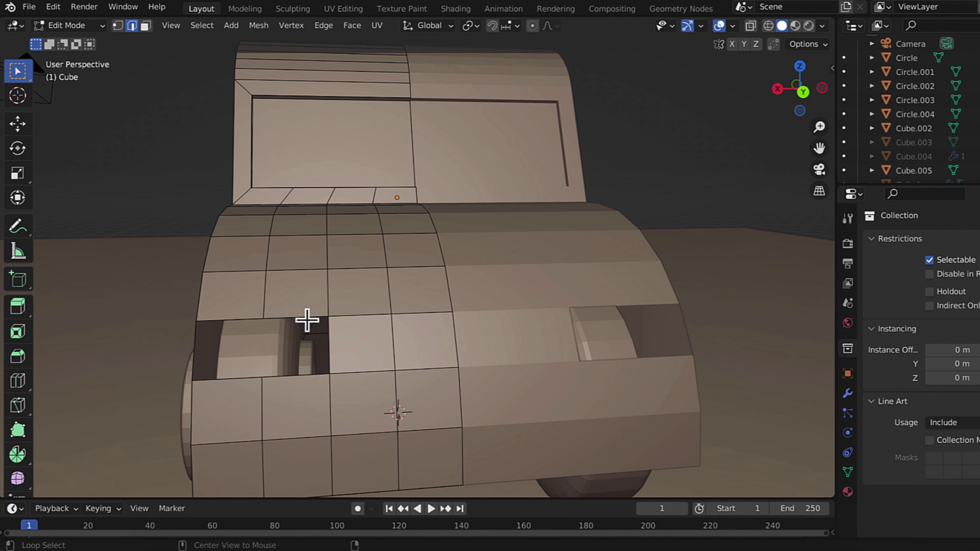
key(a)
click(259, 25)
click(400, 175)
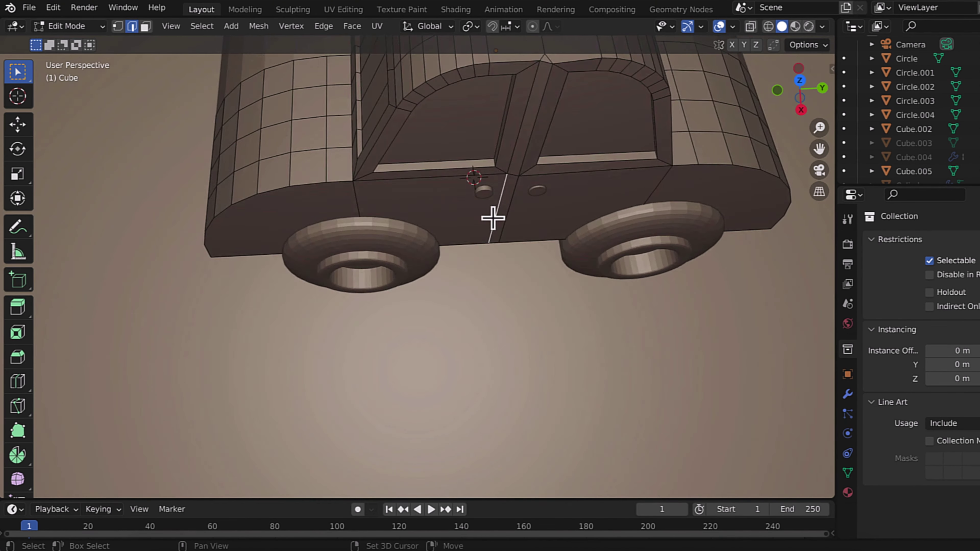
middle_drag(493, 218, 484, 207)
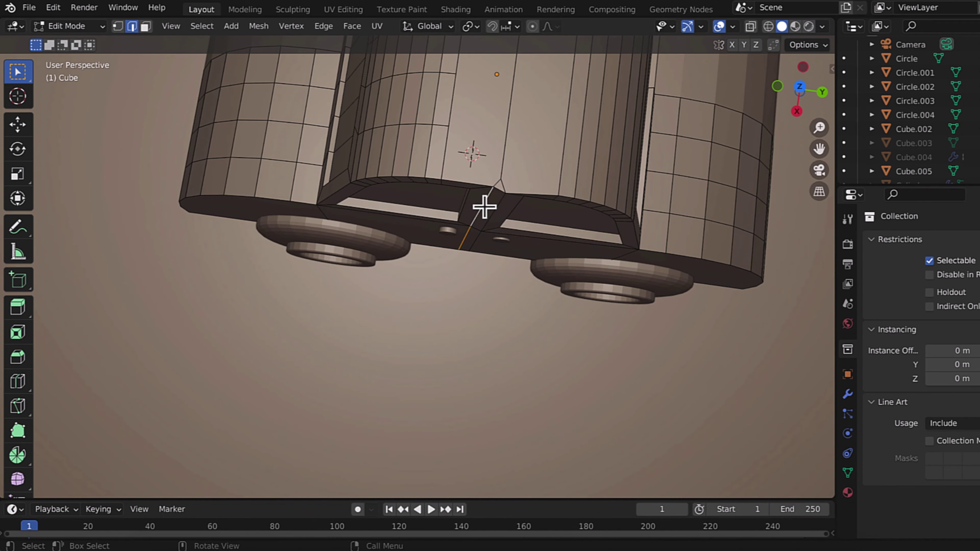
key(Escape)
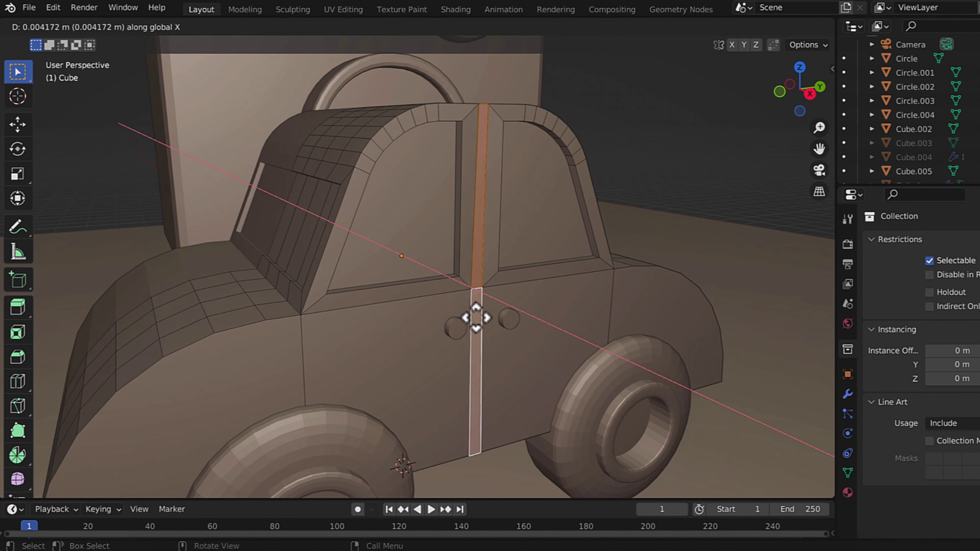
key(Escape)
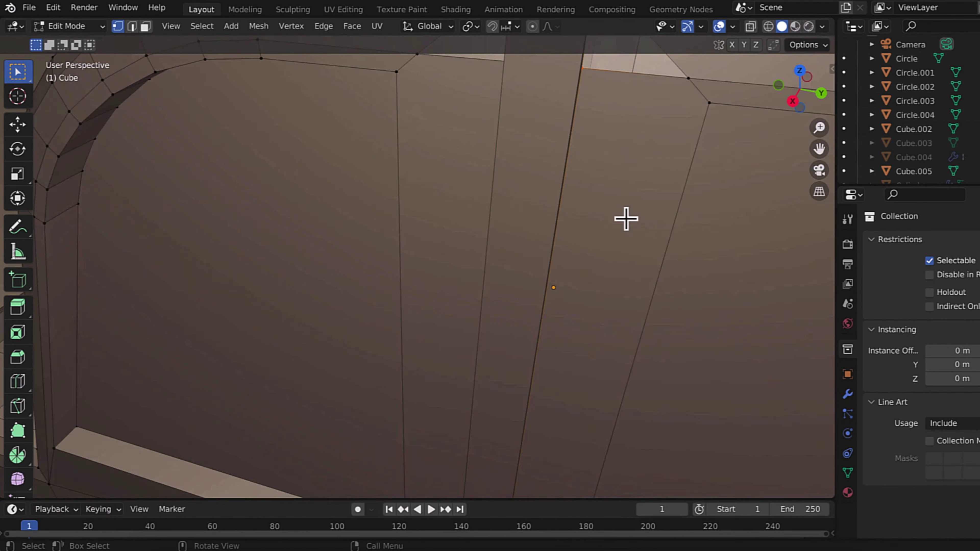
Knife-cut a new edge from the car body's corner vertex and delete the unwanted faces.
mouse_move(626, 218)
middle_down()
mouse_move(536, 230)
mouse_move(499, 149)
middle_up()
key(k)
click(398, 153)
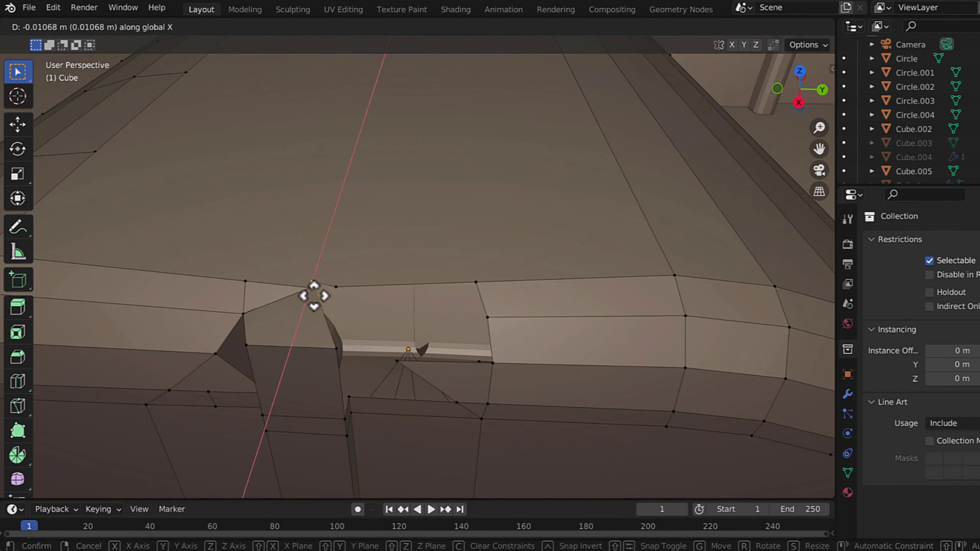
key(3)
key(x)
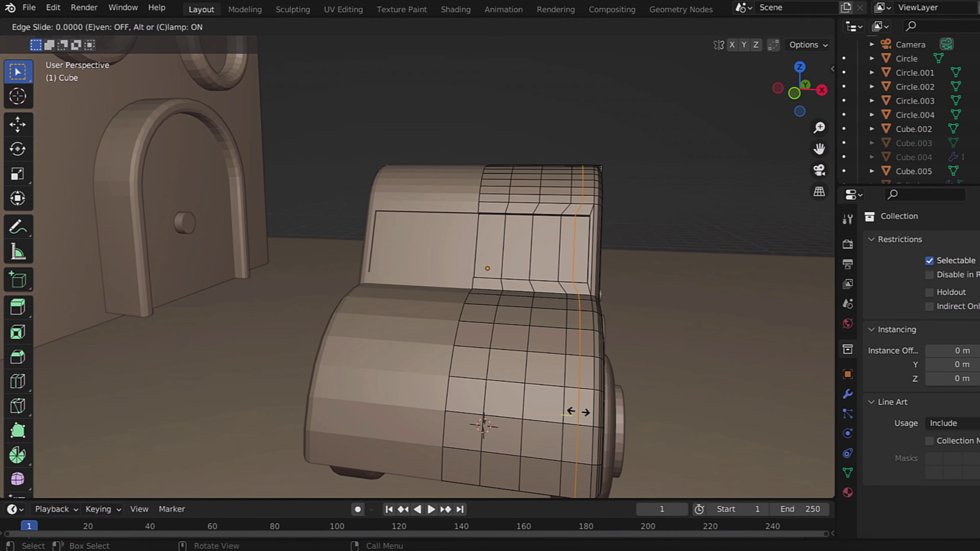
Slide an edge loop, then inset the headlight face and extrude it inward along normals.
mouse_move(513, 420)
middle_down()
mouse_move(577, 409)
mouse_move(396, 473)
mouse_move(315, 372)
mouse_move(571, 358)
mouse_move(594, 405)
middle_up()
key(g)
key(g)
key(i)
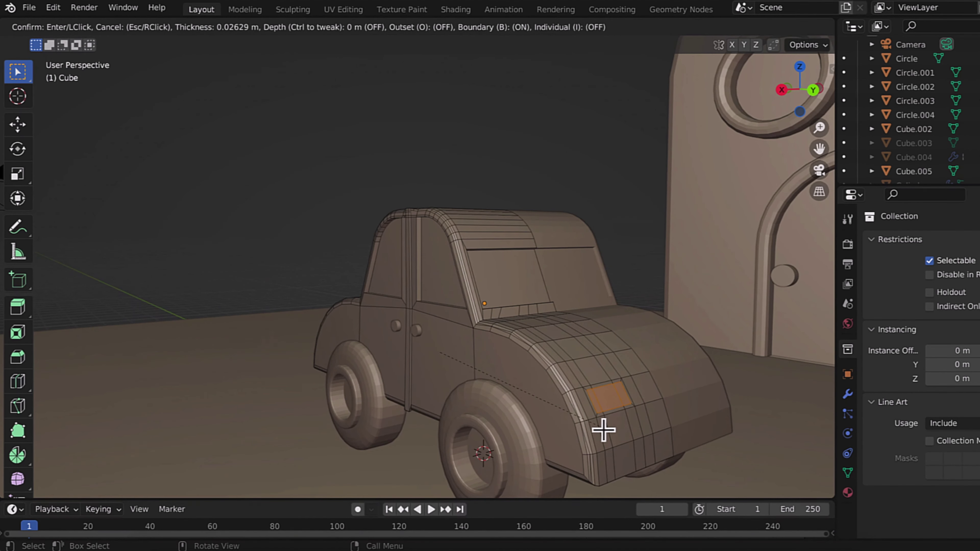
right_click(635, 440)
click(590, 311)
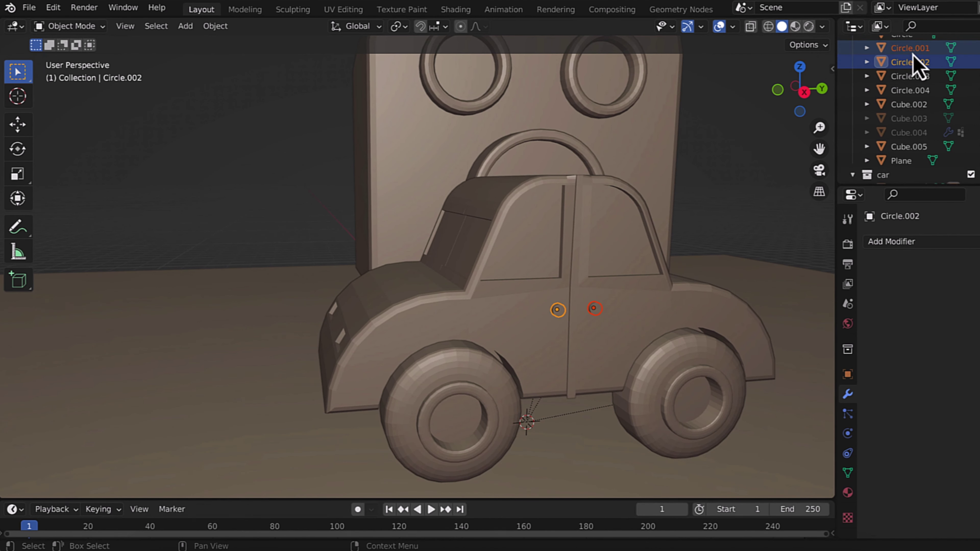
Leave the car's Edit Mode and select the house, left eye ring and door.
click(758, 218)
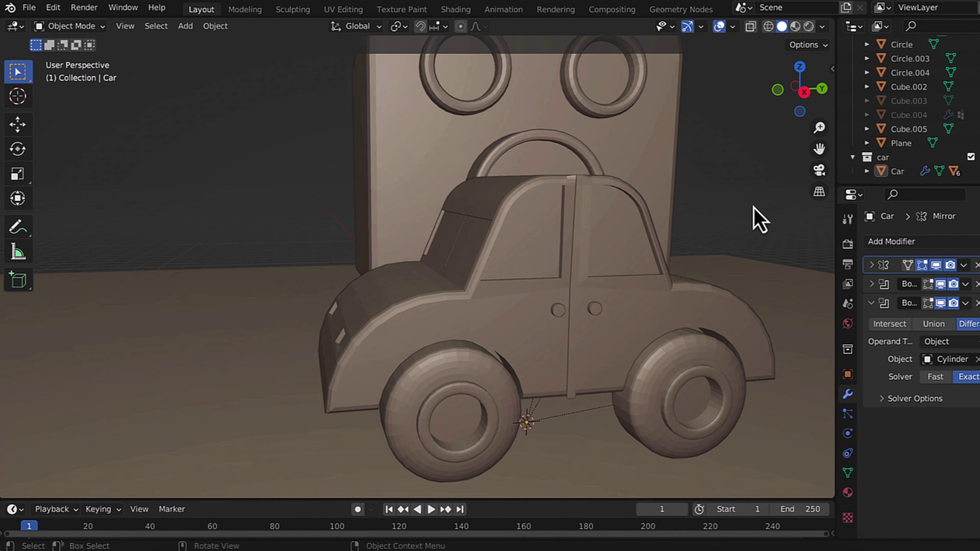
mouse_move(701, 380)
middle_down()
mouse_move(697, 369)
mouse_move(538, 459)
middle_up()
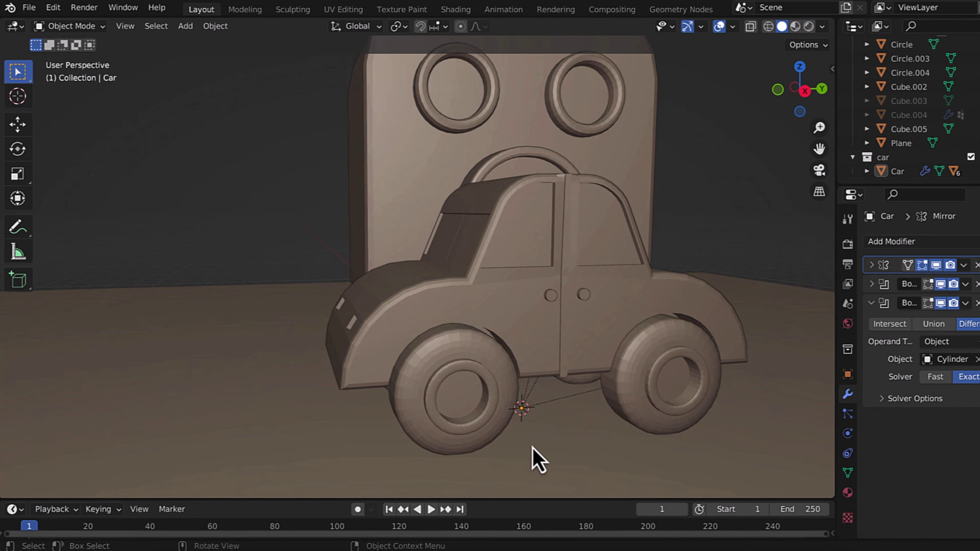
middle_drag(500, 420, 439, 381)
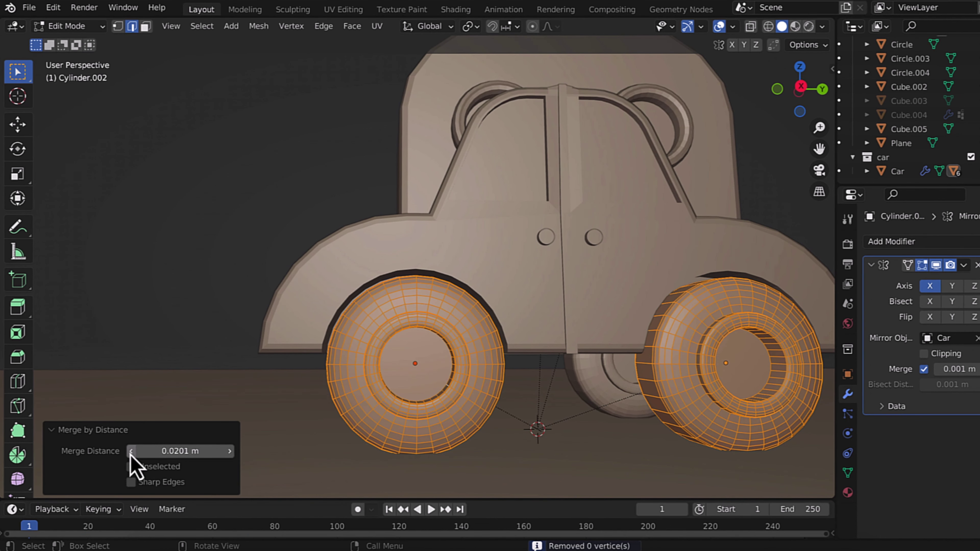
key(Tab)
middle_drag(190, 193, 318, 149)
click(348, 249)
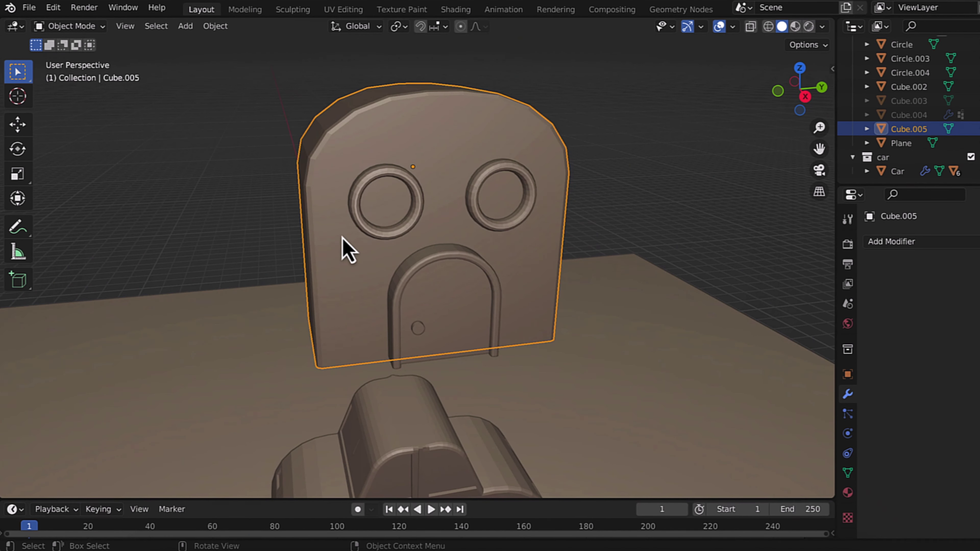
click(343, 236)
key(Tab)
click(419, 225)
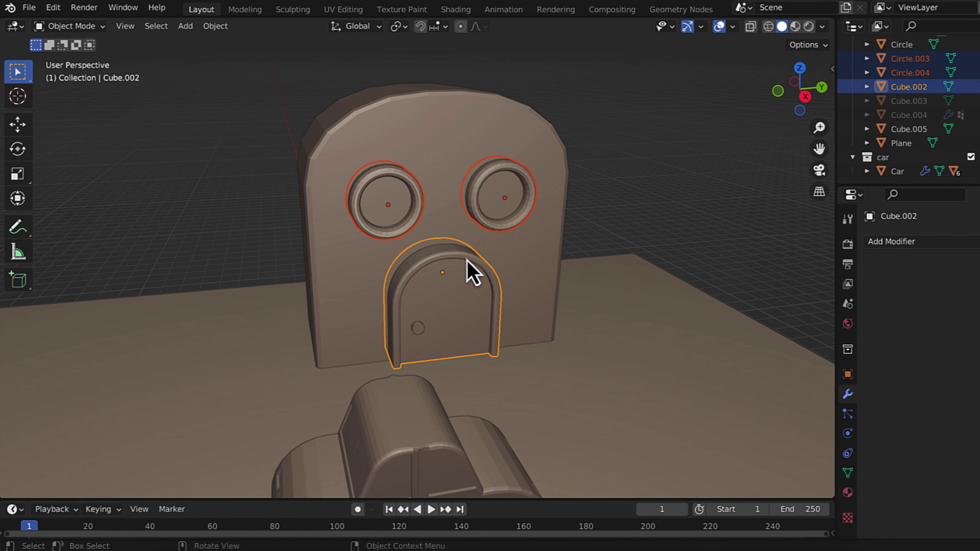
Enter Edit Mode on the house and inset its bottom face.
middle_drag(216, 186, 426, 291)
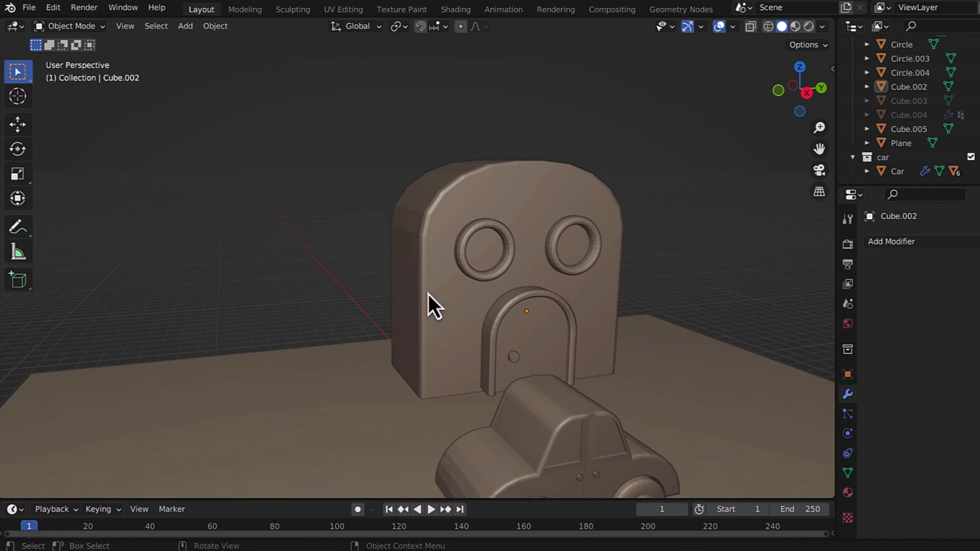
click(495, 304)
mouse_move(495, 304)
middle_down()
mouse_move(503, 361)
mouse_move(403, 348)
middle_up()
key(Tab)
click(403, 348)
key(i)
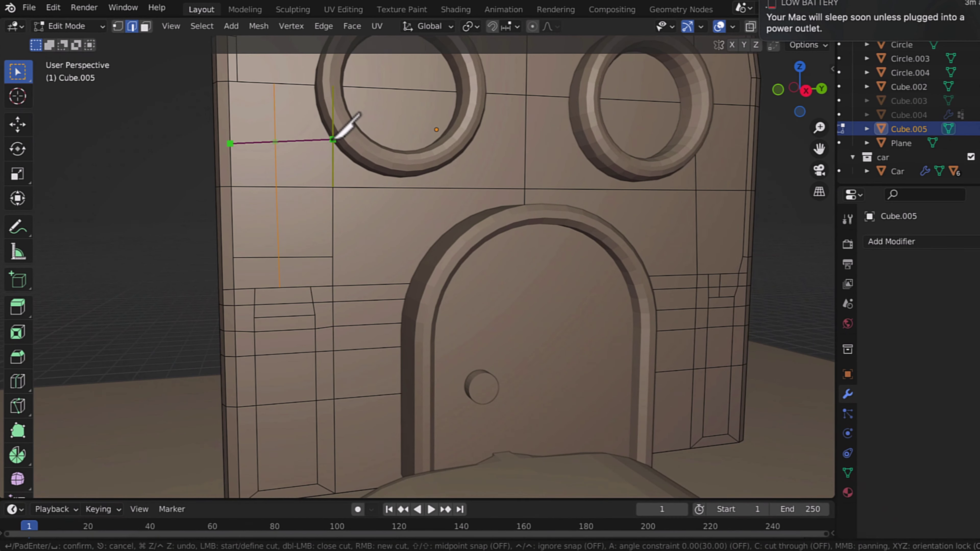
Raise the house's selected top edge slightly along the Z axis.
middle_drag(238, 75, 297, 146)
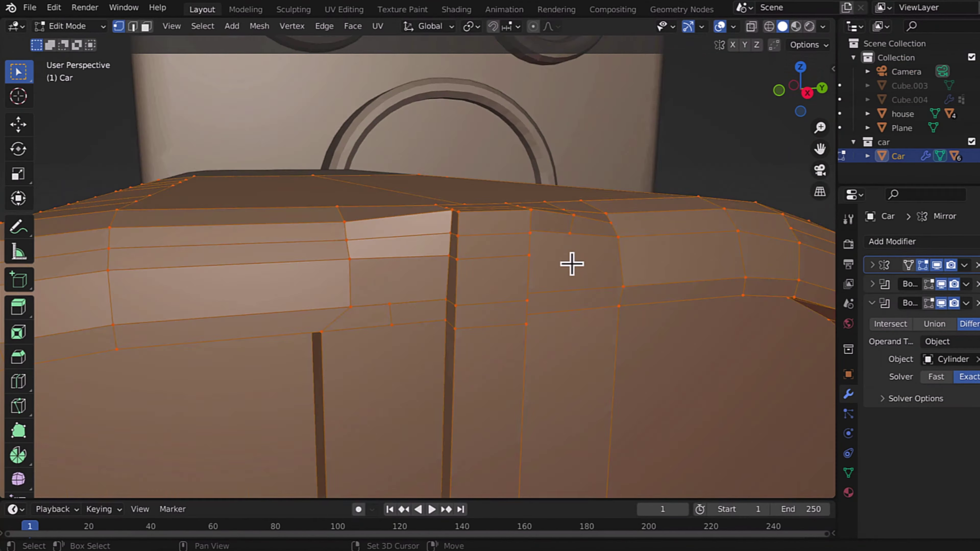
mouse_move(572, 264)
middle_down()
mouse_move(499, 232)
mouse_move(683, 263)
middle_up()
click(426, 296)
key(g)
key(z)
click(390, 354)
Select the car and enter Edit Mode on its mesh.
scroll(396, 350, down, 5)
scroll(396, 350, up, 8)
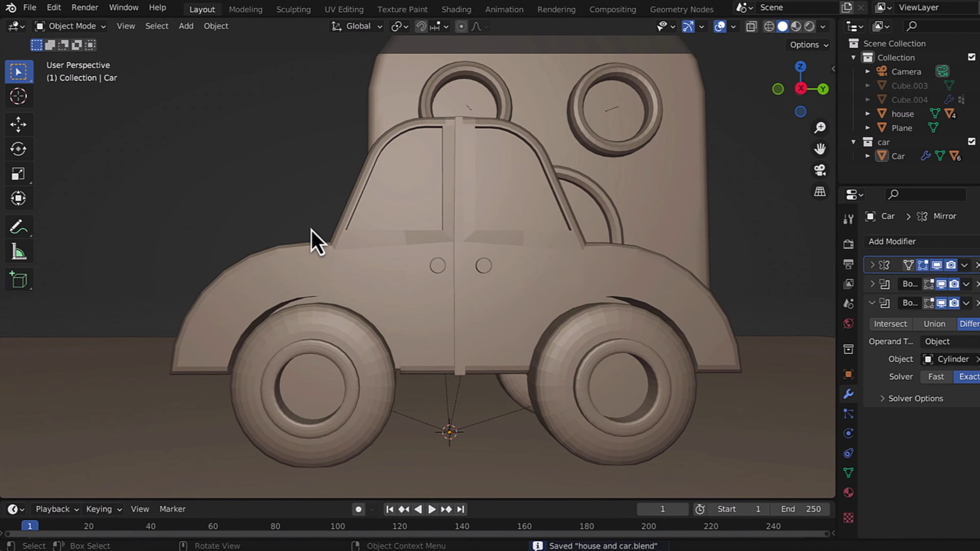
click(422, 313)
key(Tab)
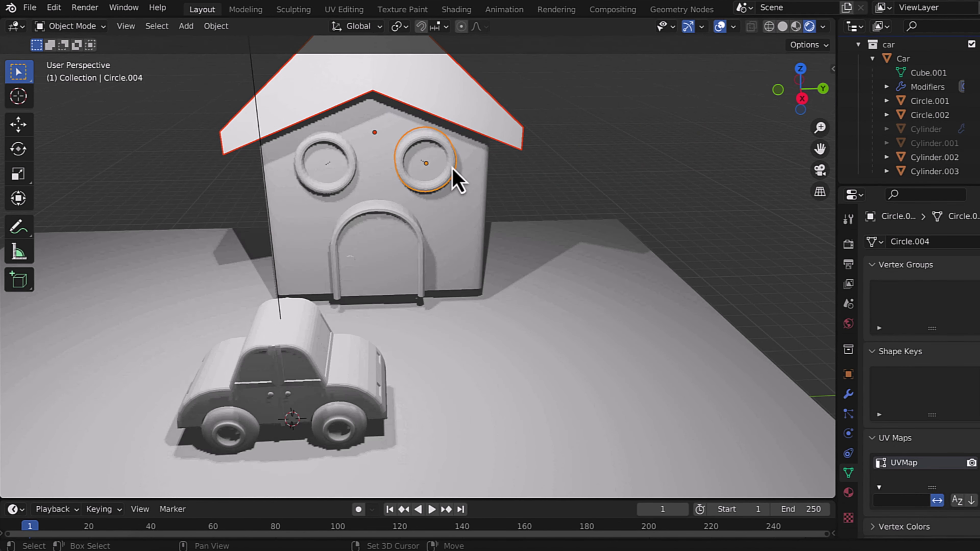
Move the house and then the car vertically along Z.
key(g)
key(z)
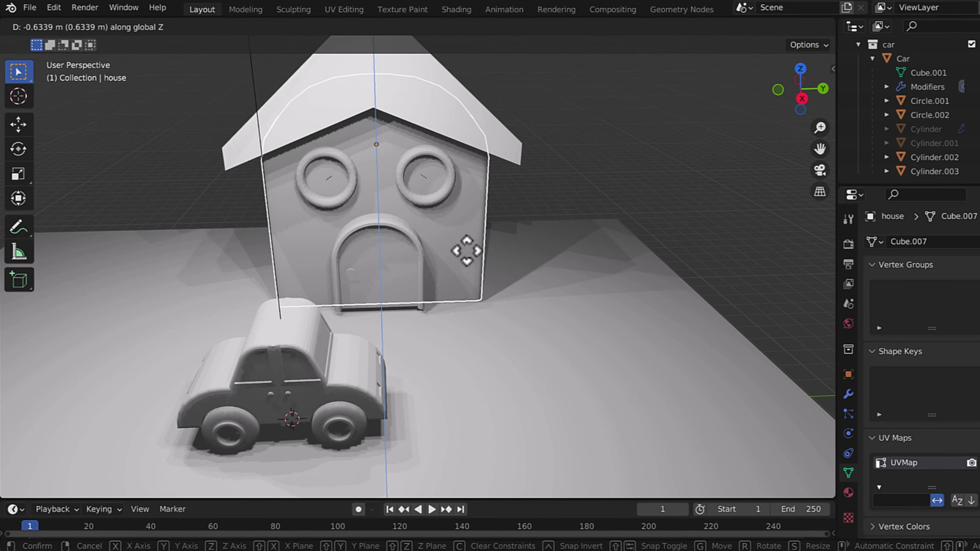
key(g)
key(z)
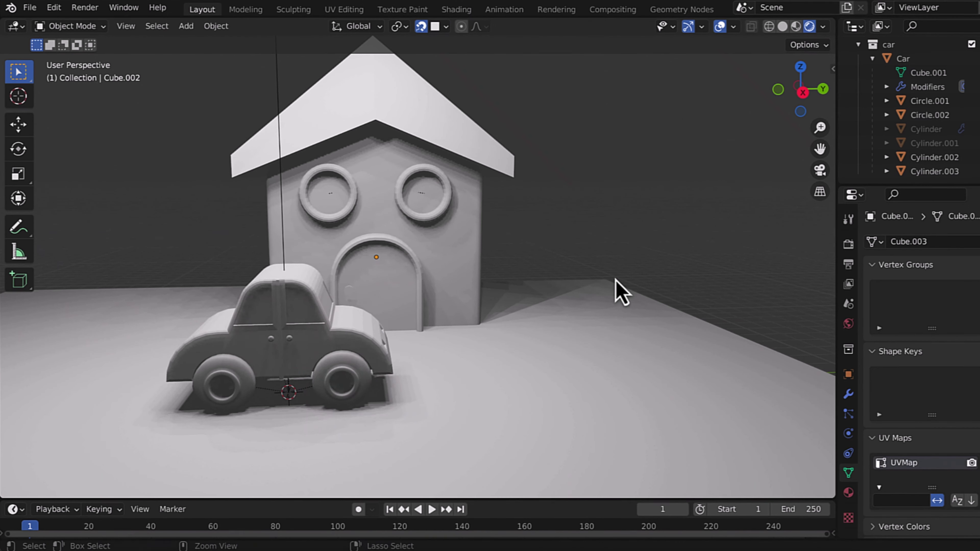
click(305, 298)
key(g)
key(z)
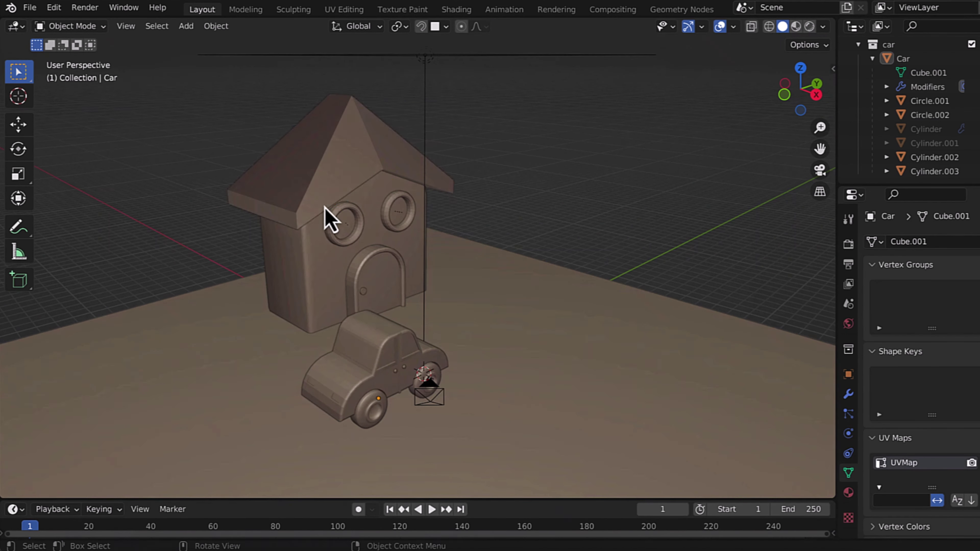
Dissolve the selected edges, including the house's window ring edges.
right_click(510, 383)
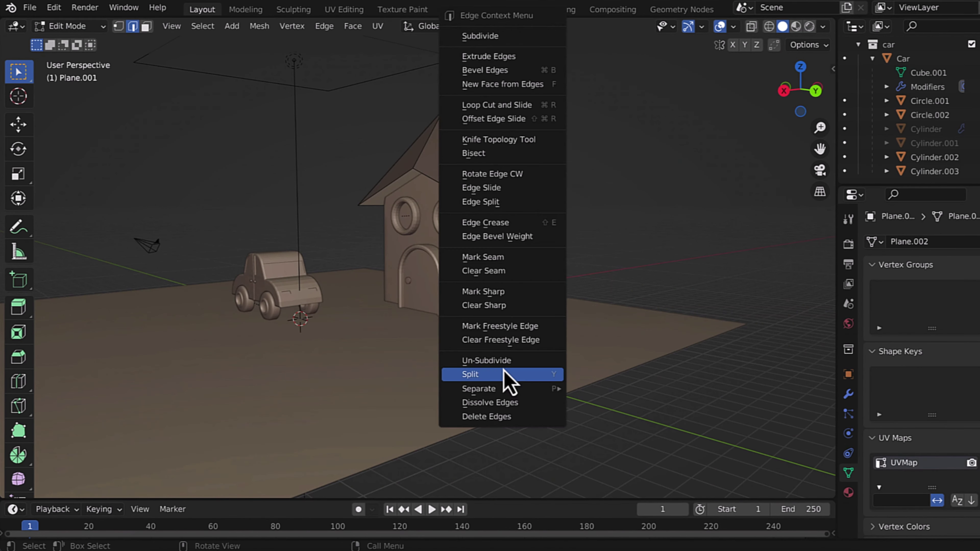
click(505, 401)
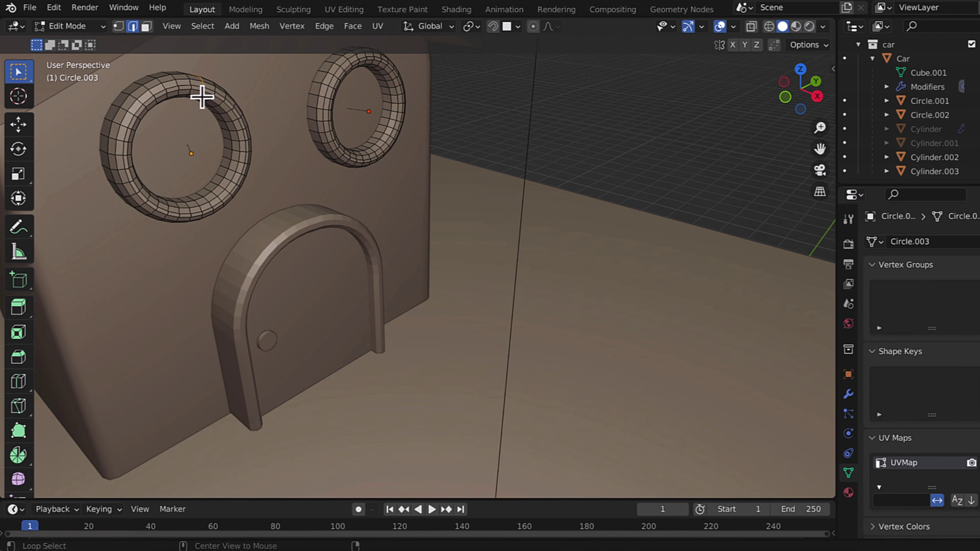
right_click(201, 397)
click(199, 390)
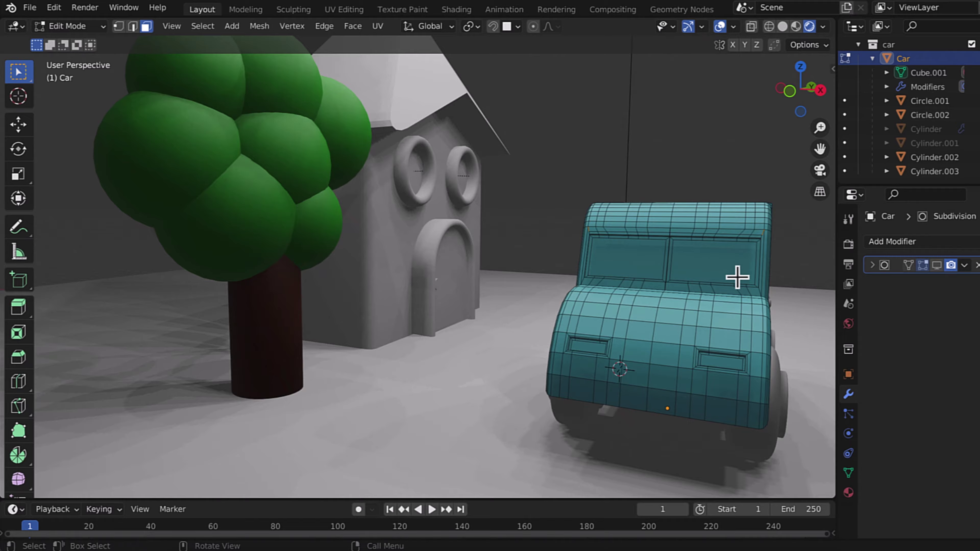
Bring the car's windshield pillar into close view and switch to face selection.
scroll(737, 277, up, 4)
shift+middle_drag(737, 277, 477, 301)
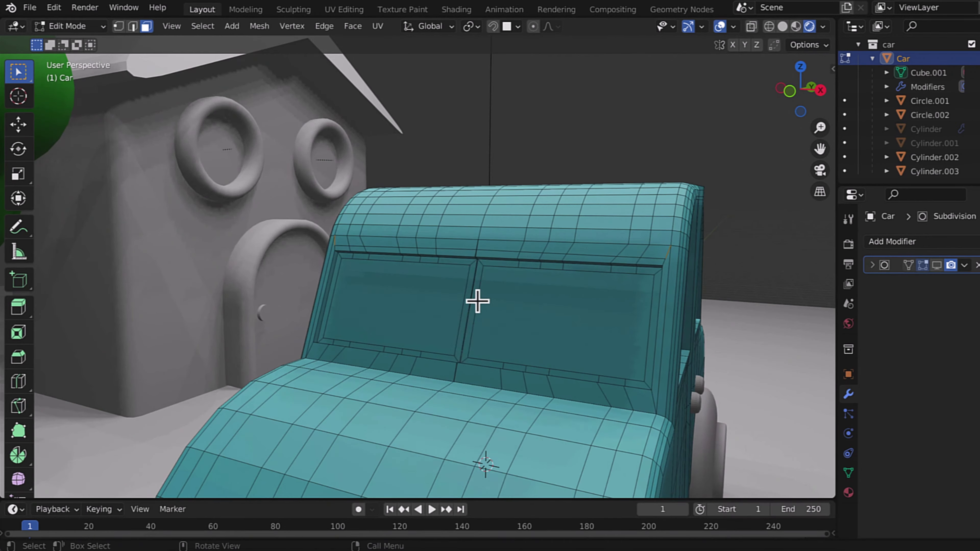
mouse_move(459, 366)
middle_down()
mouse_move(519, 357)
mouse_move(458, 454)
middle_up()
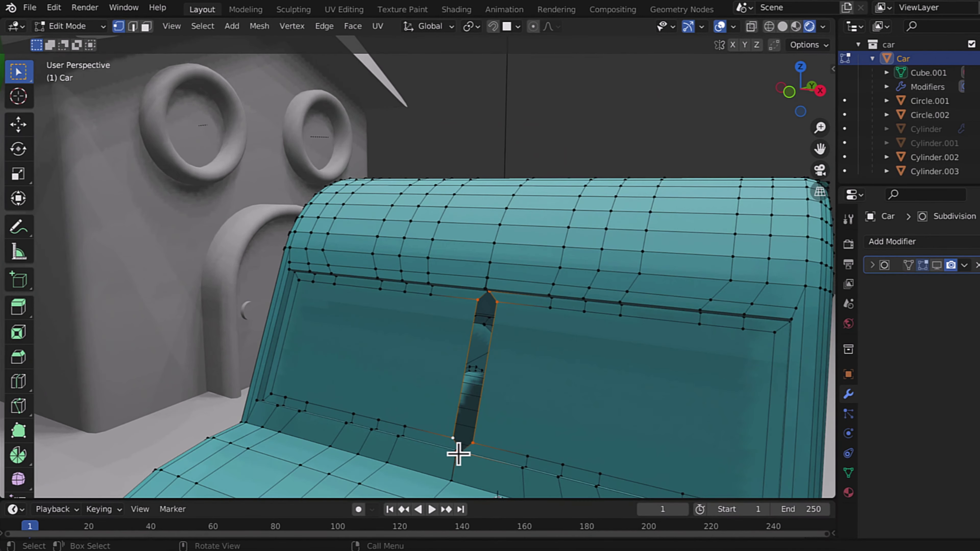
scroll(558, 402, down, 3)
middle_drag(579, 378, 514, 344)
scroll(389, 278, up, 4)
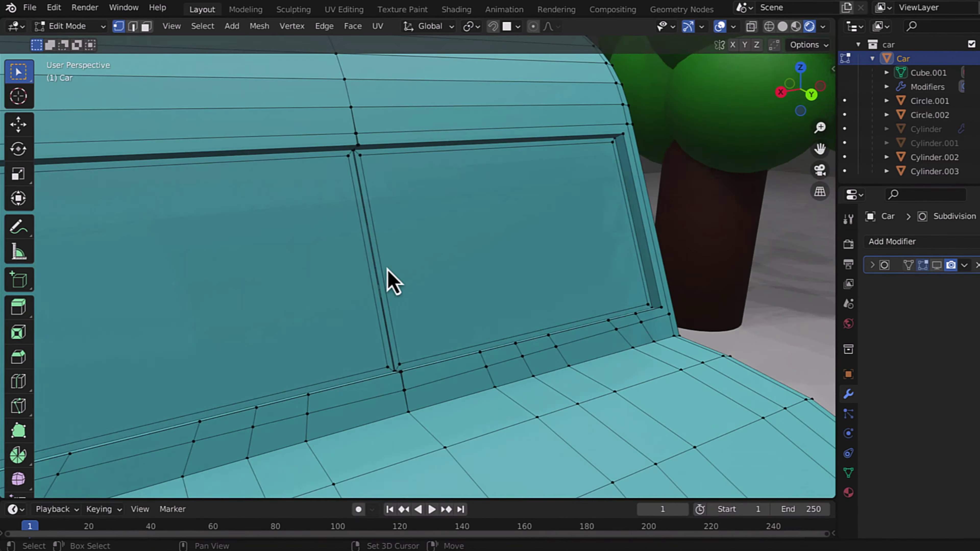
key(3)
scroll(382, 320, up, 2)
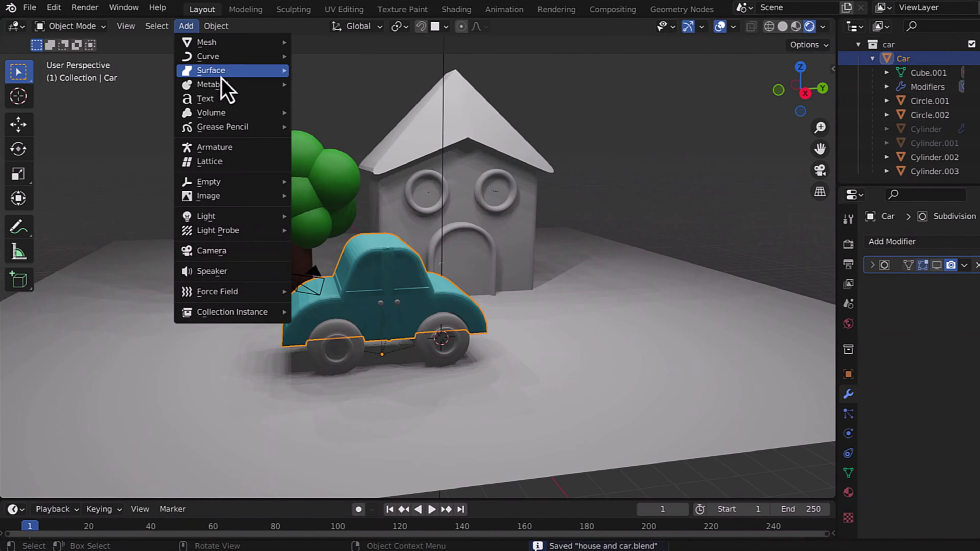
Add a second material slot to the car and create new materials for it.
click(849, 433)
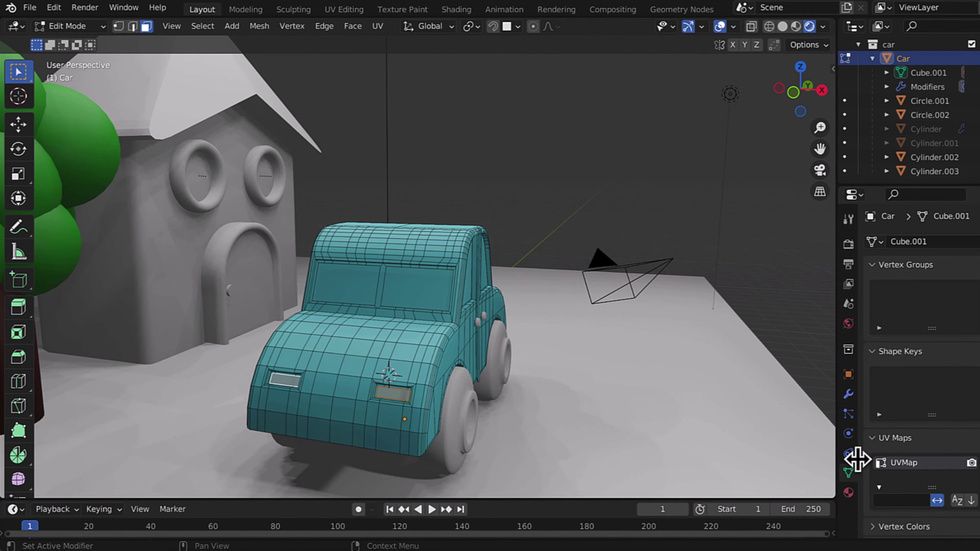
click(848, 492)
middle_drag(512, 354, 382, 350)
click(934, 259)
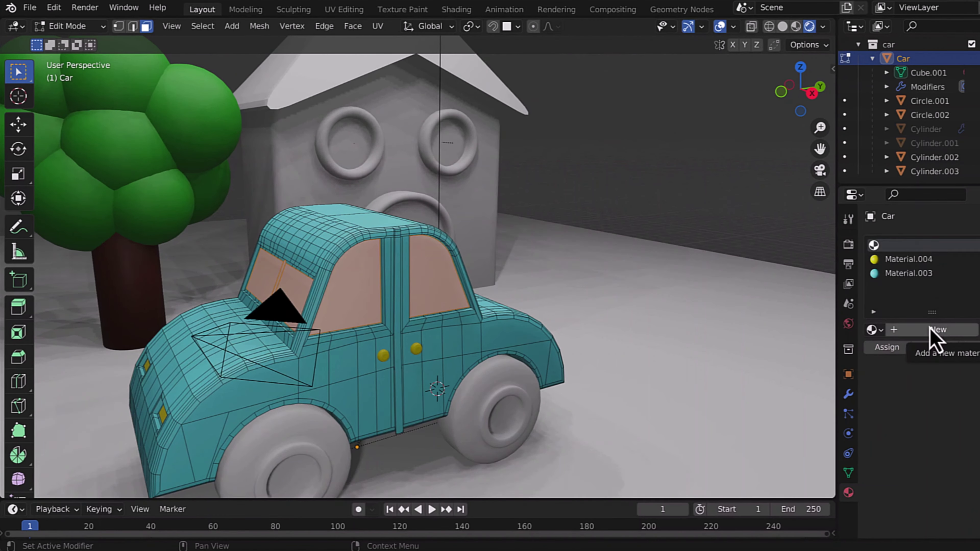
click(931, 330)
scroll(957, 371, down, 10)
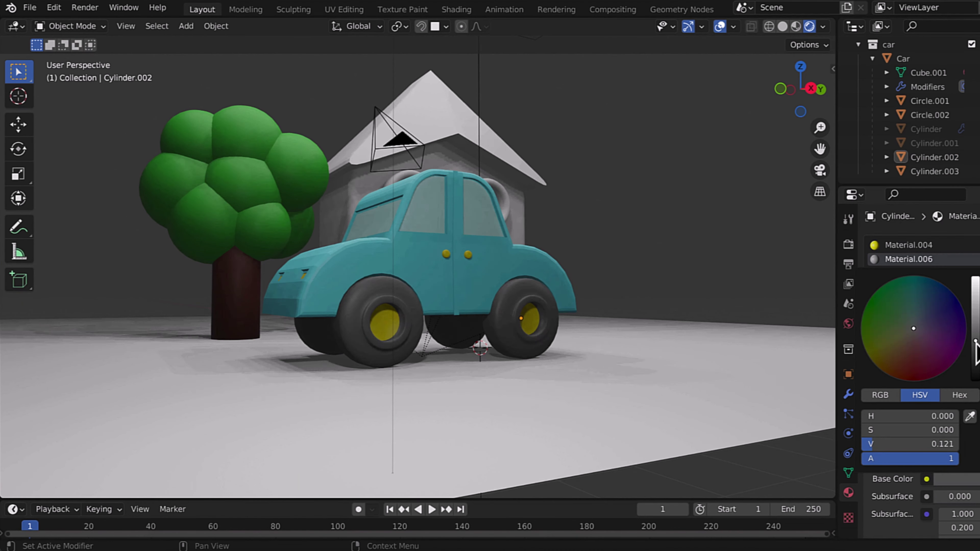
click(908, 300)
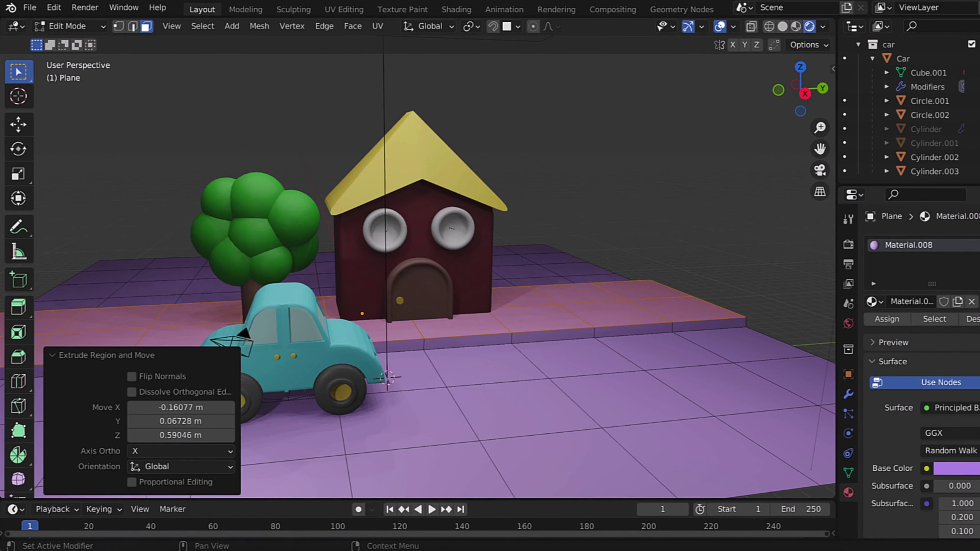
Assign a material to the ground plane's top and slide new loop cuts along the road.
click(873, 329)
click(752, 350)
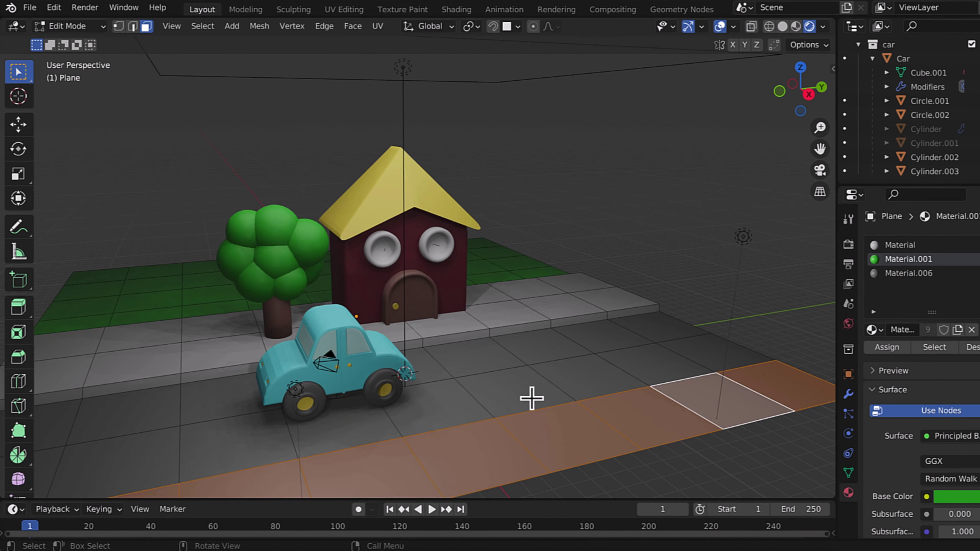
click(494, 405)
mouse_move(494, 405)
middle_down()
mouse_move(586, 449)
mouse_move(606, 389)
middle_up()
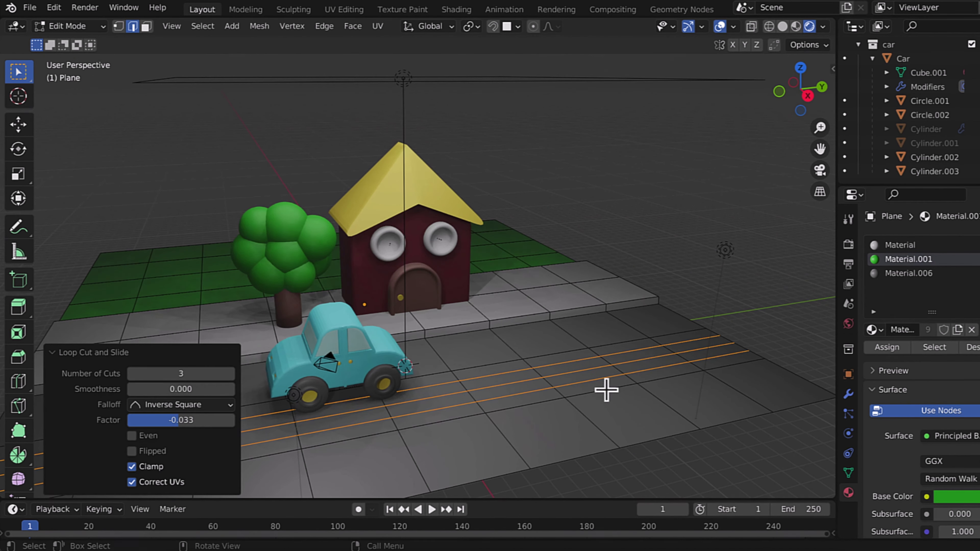
click(590, 302)
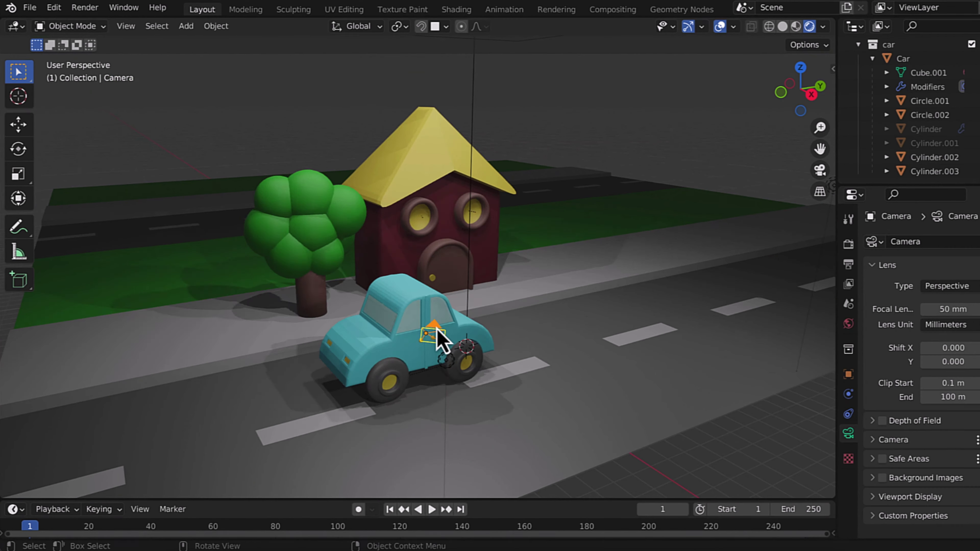
Look through the scene camera, show the N sidebar and zoom to adjust framing.
key(KP_0)
scroll(455, 236, up, 5)
key(n)
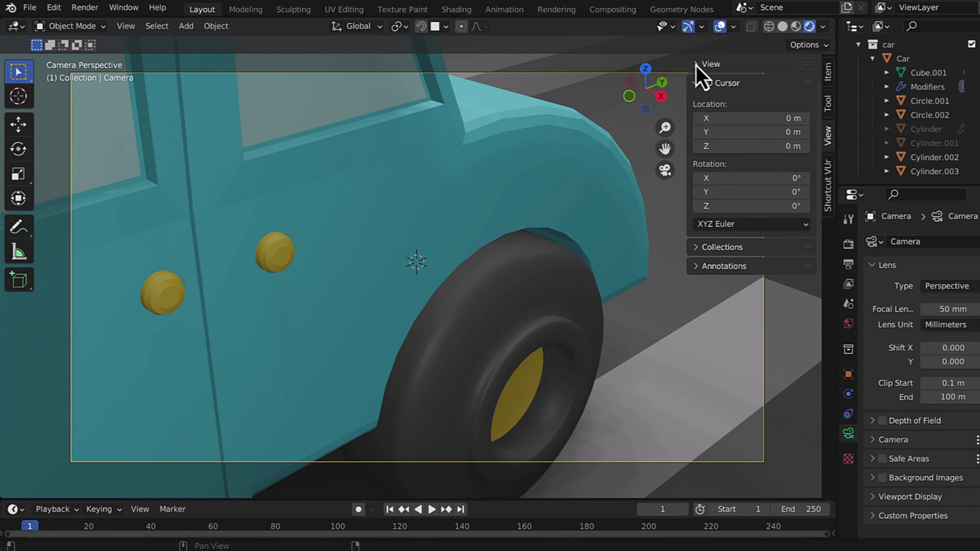
scroll(485, 232, down, 8)
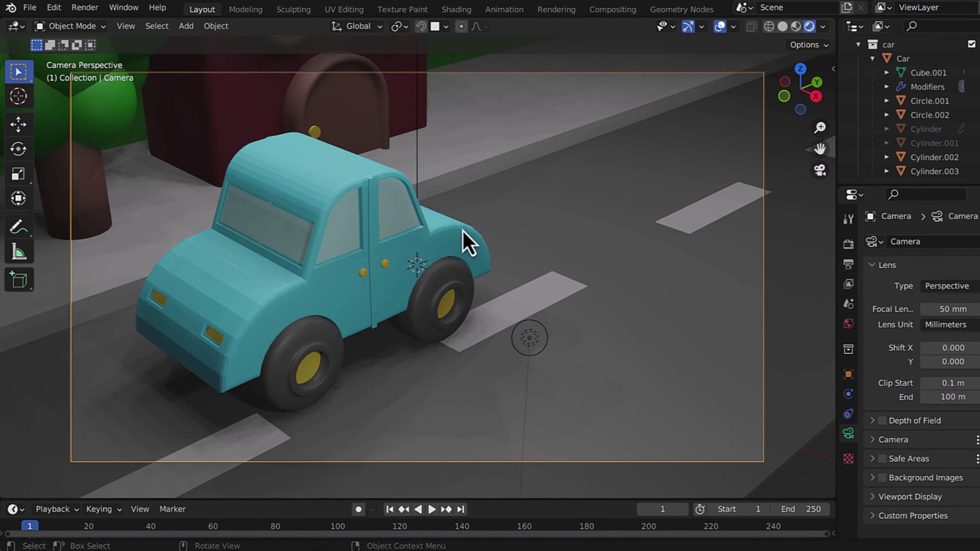
scroll(463, 241, down, 3)
shift+scroll(465, 243, up, 4)
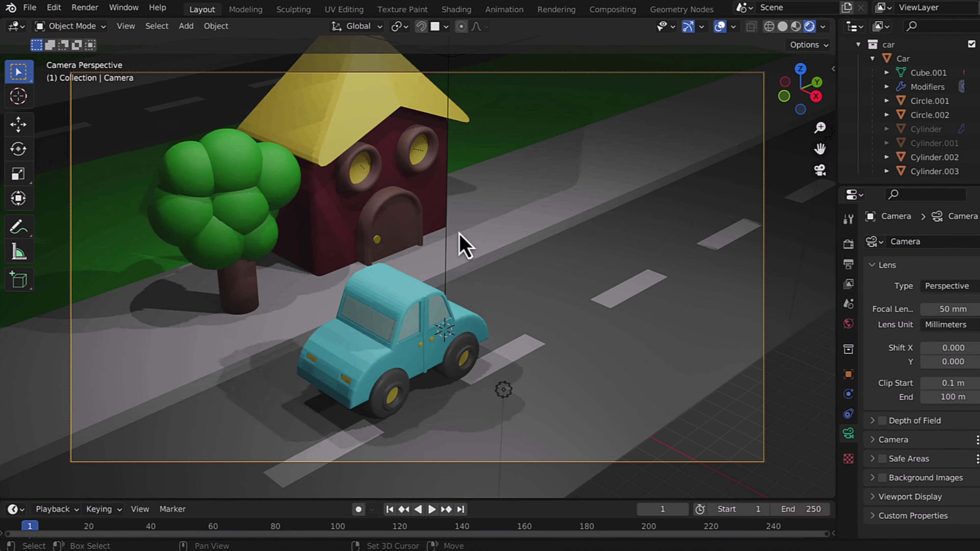